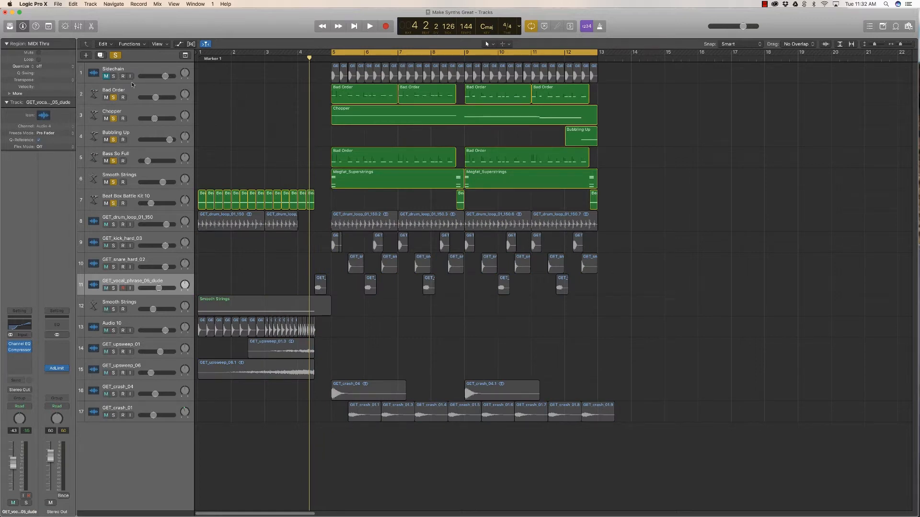
Leave only the Bad Order track soloed, show the mixer, and bypass all audio effects on its channel
left_click_drag(116, 123, 110, 212)
left_click(131, 93)
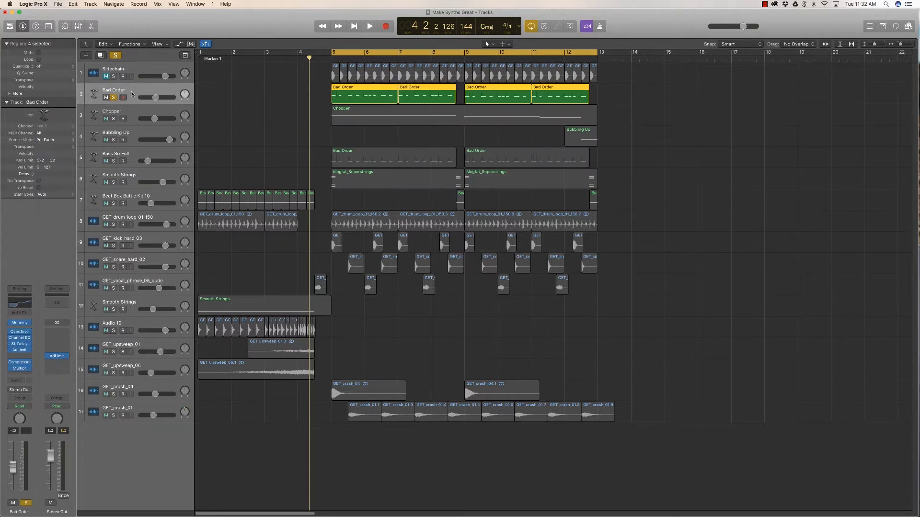
left_click(78, 26)
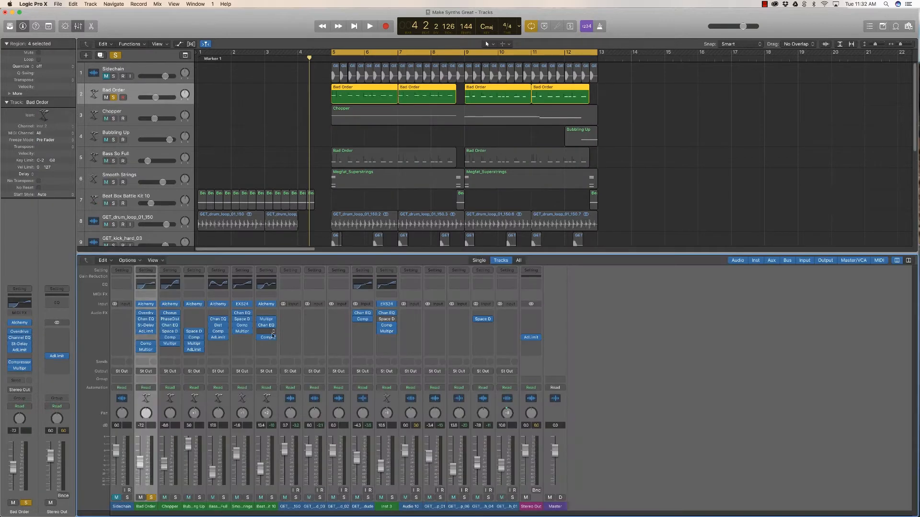
left_click_drag(139, 315, 139, 352)
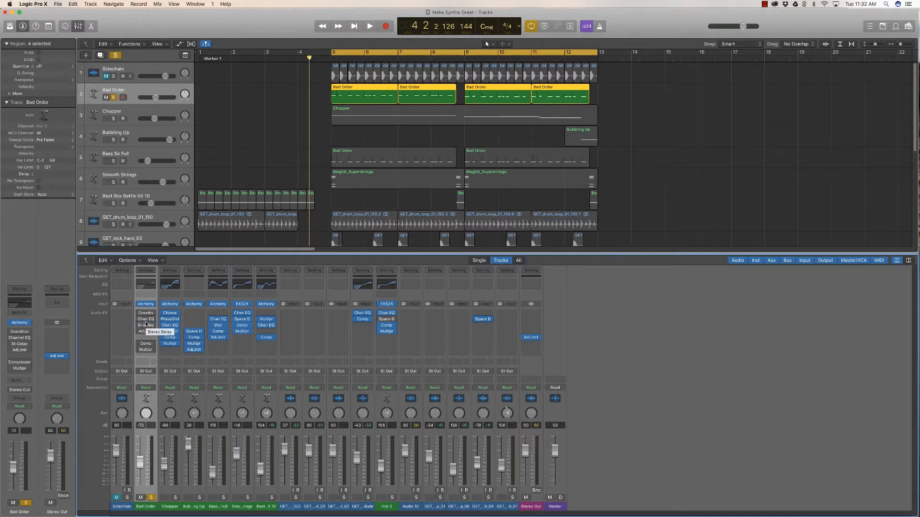
Play back the dry Bad Order synth and review its Alchemy instrument settings
key("space")
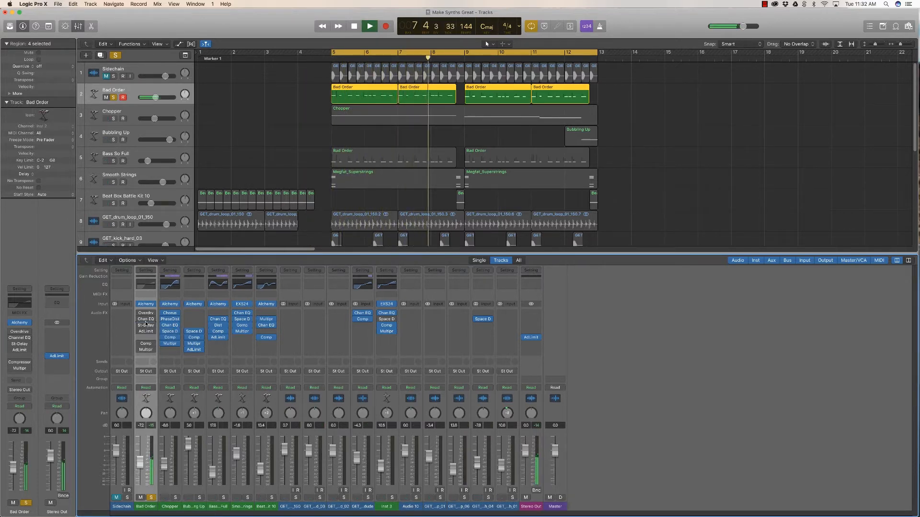
key("space")
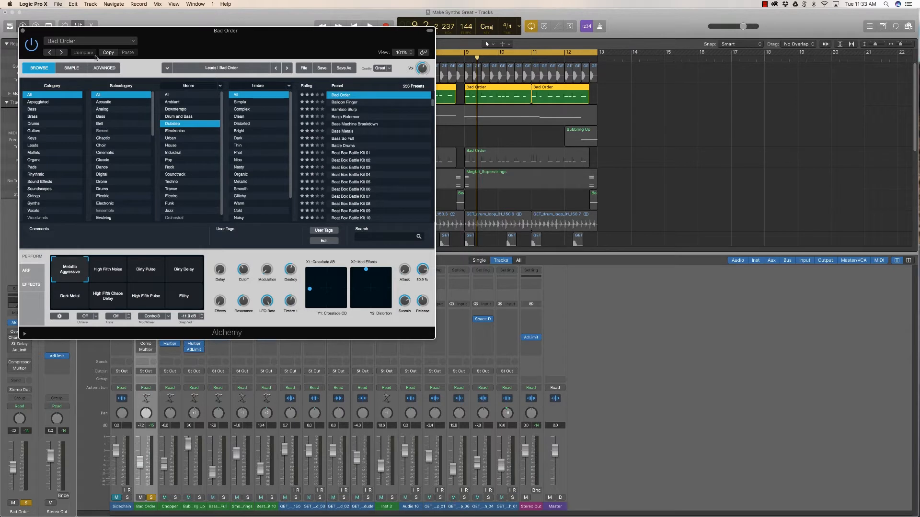
left_click(22, 31)
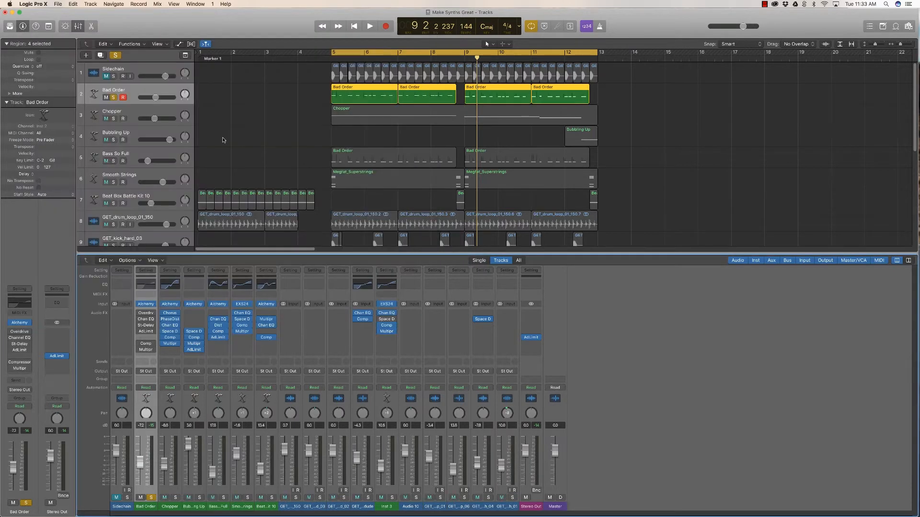
Enable the Overdrive on the Bad Order channel with its settings open and listen to its effect
mouse_move(139, 315)
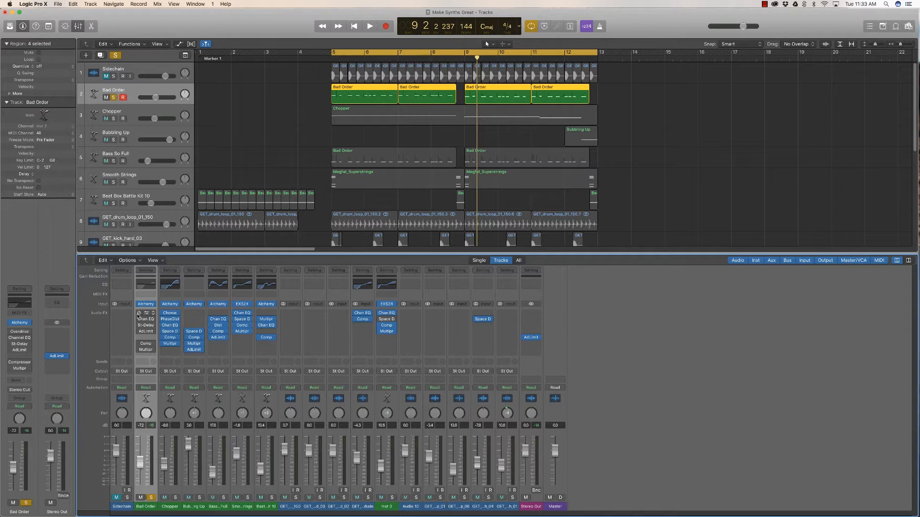
left_click(146, 313)
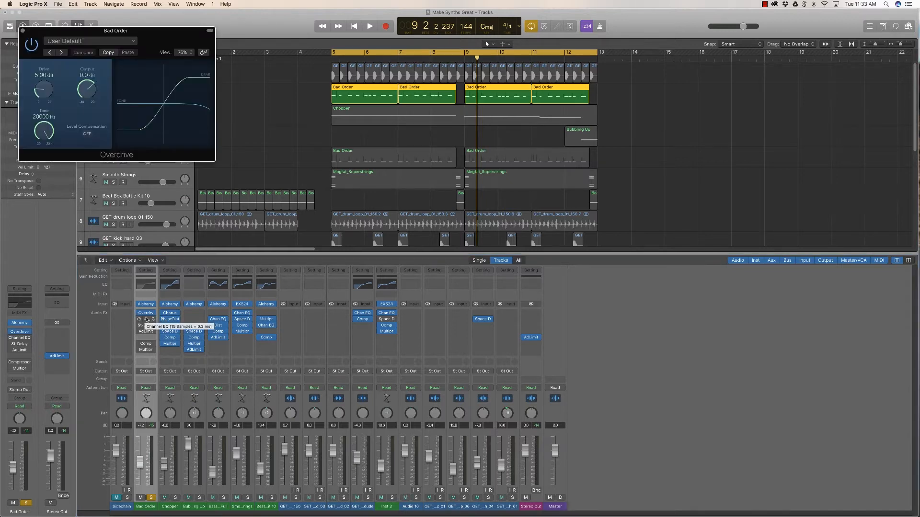
left_click_drag(160, 36, 636, 212)
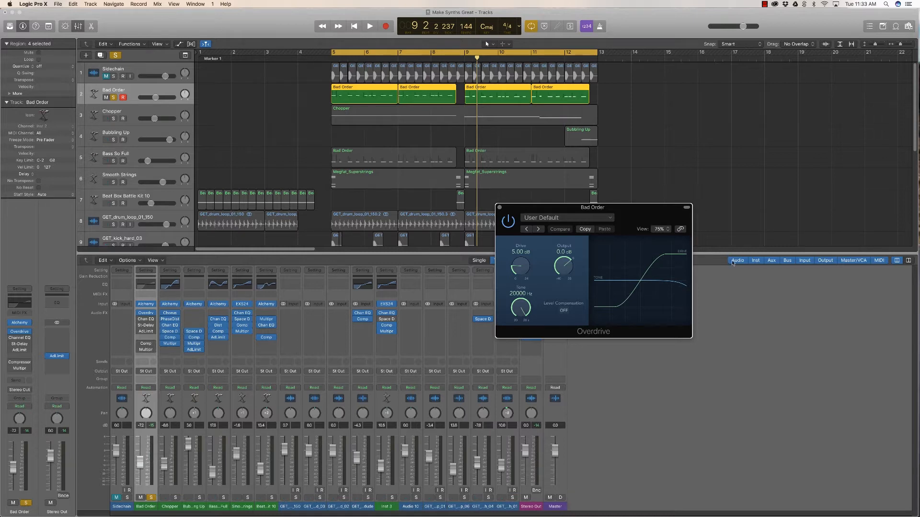
key("space")
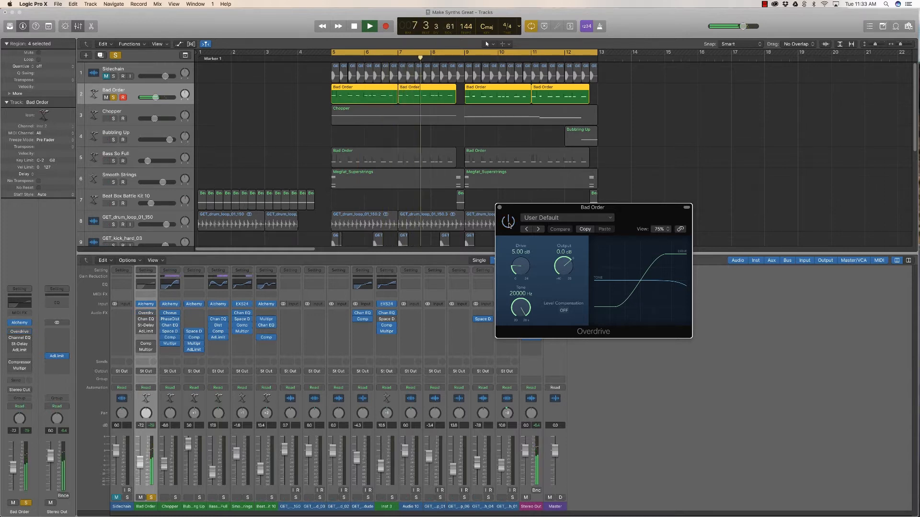
key("space")
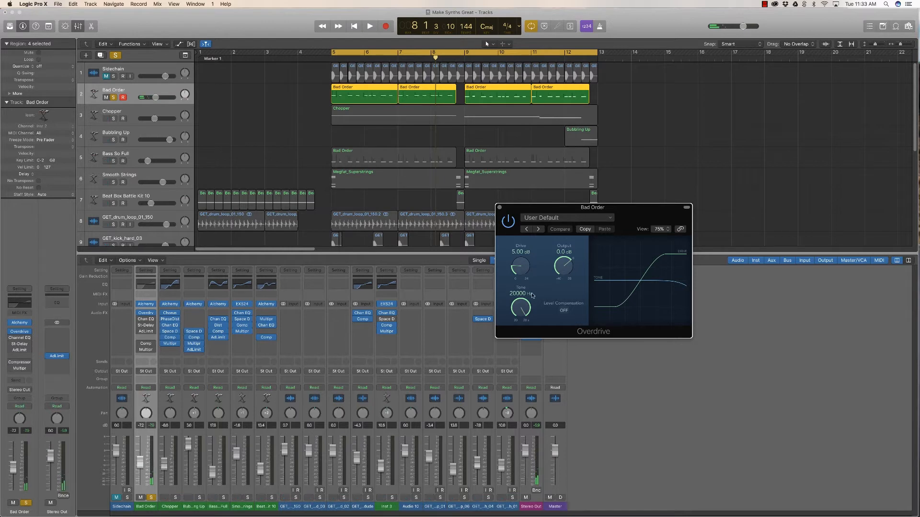
Try a lower Tone on the Overdrive during playback and return it to 20000 Hz
key("space")
mouse_move(524, 311)
left_mouse_down()
mouse_move(515, 377)
mouse_move(516, 306)
left_mouse_up()
key("space")
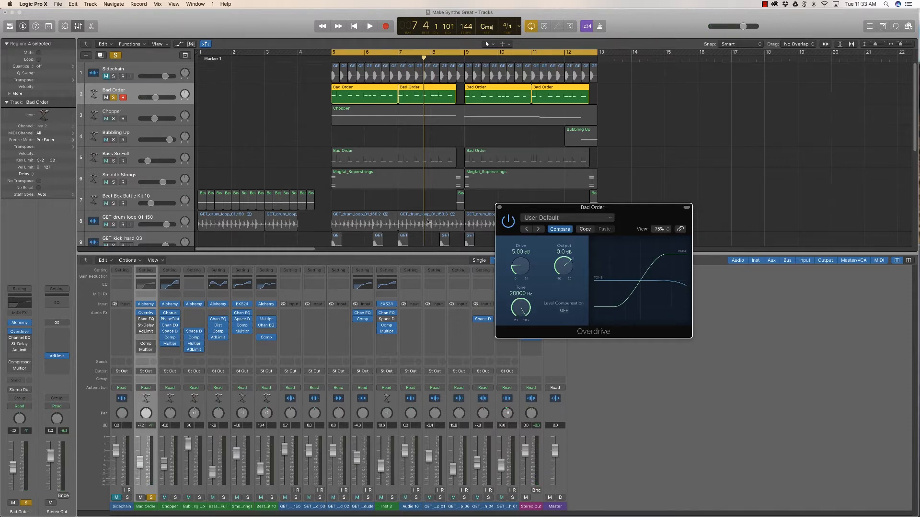
Enable the Channel EQ on the Bad Order channel, compare it bypassed and active during playback, and close the open plug-in windows
left_click(145, 320)
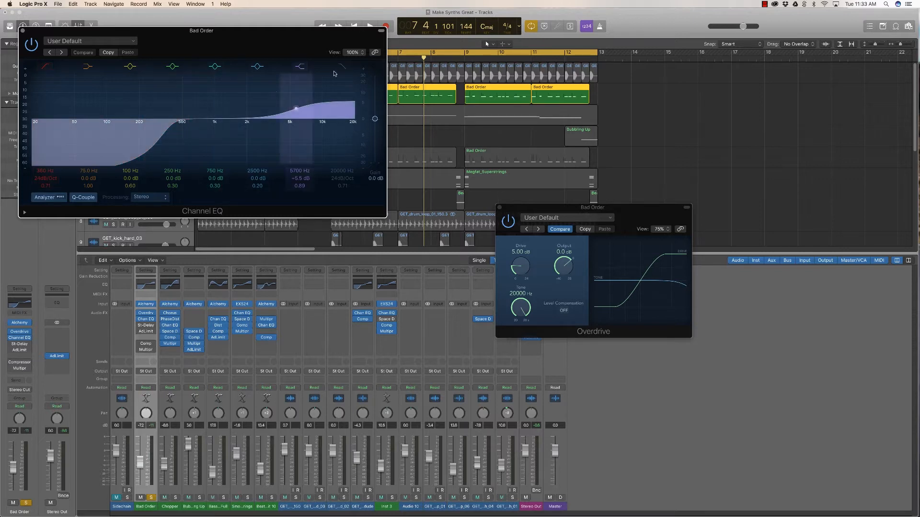
left_click_drag(278, 47, 384, 224)
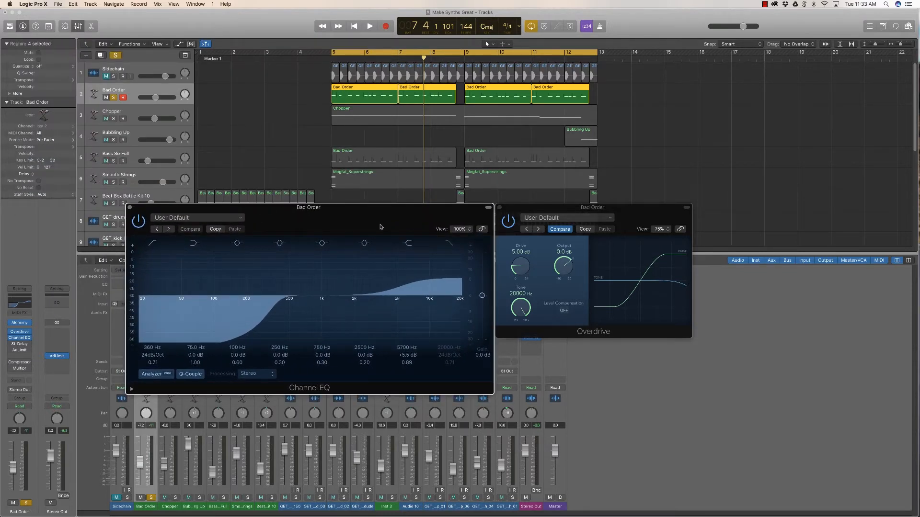
key("space")
left_click(138, 222)
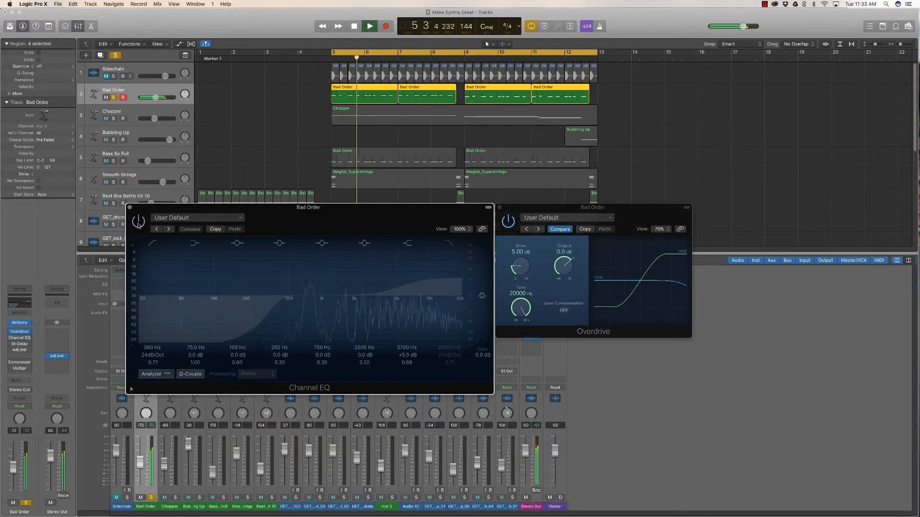
left_click(138, 222)
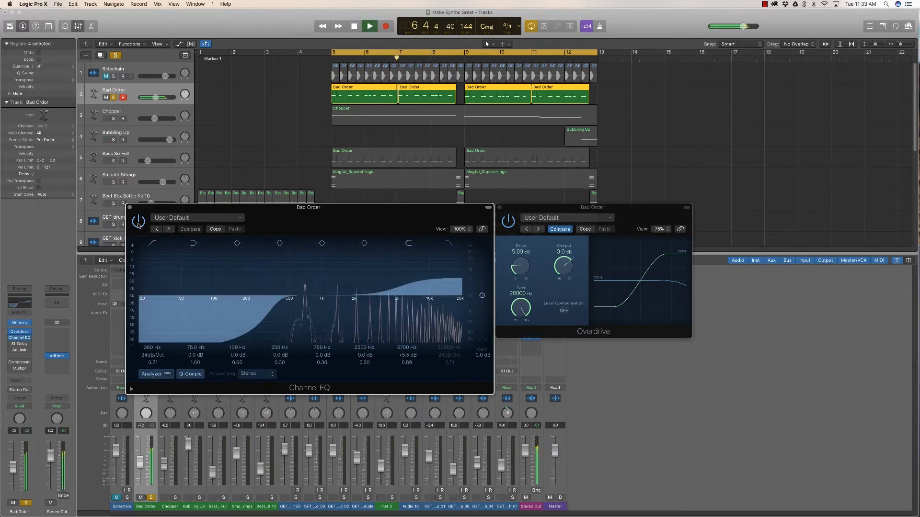
key("space")
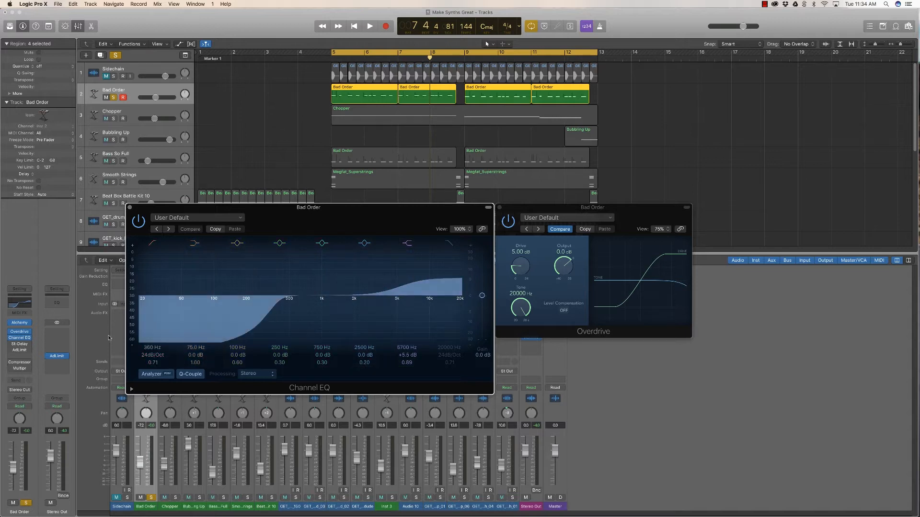
left_click_drag(286, 215, 310, 228)
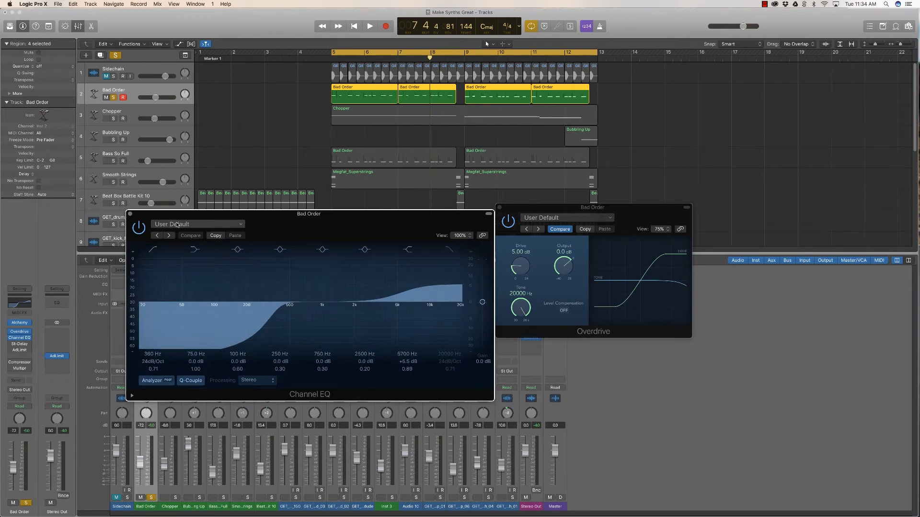
left_click(130, 213)
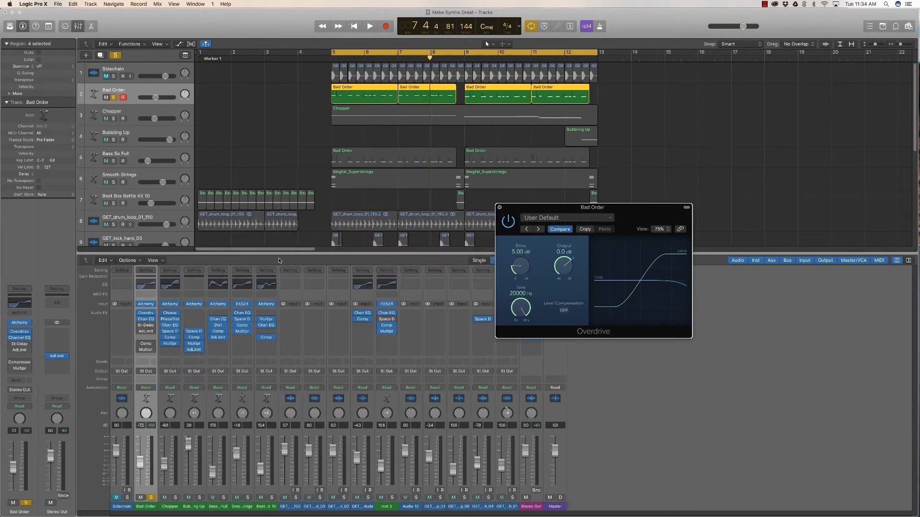
left_click(499, 208)
Enable the Stereo Delay on the Bad Order channel and audition it during playback
left_click(19, 344)
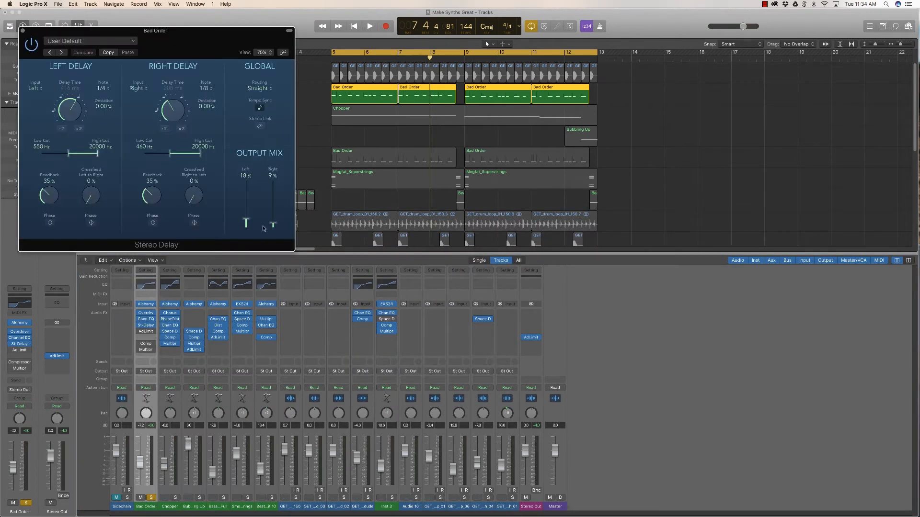
left_click_drag(198, 51, 498, 185)
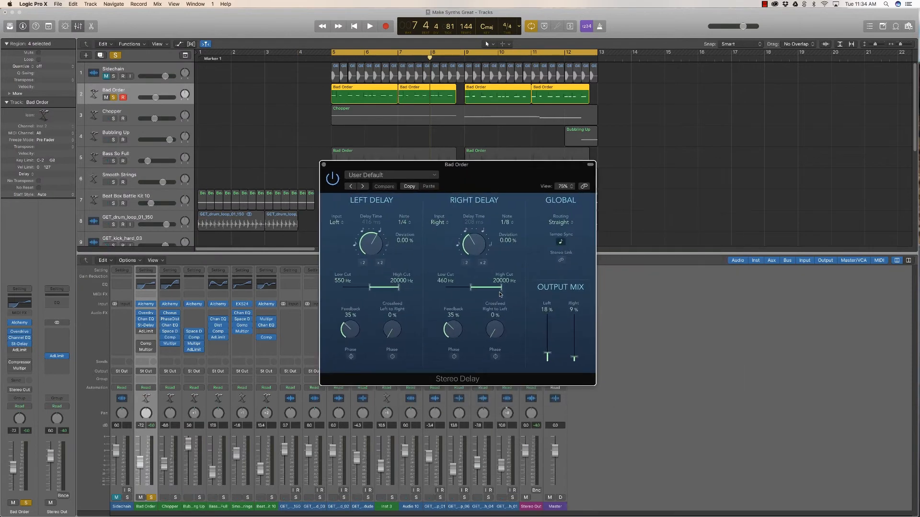
key("space")
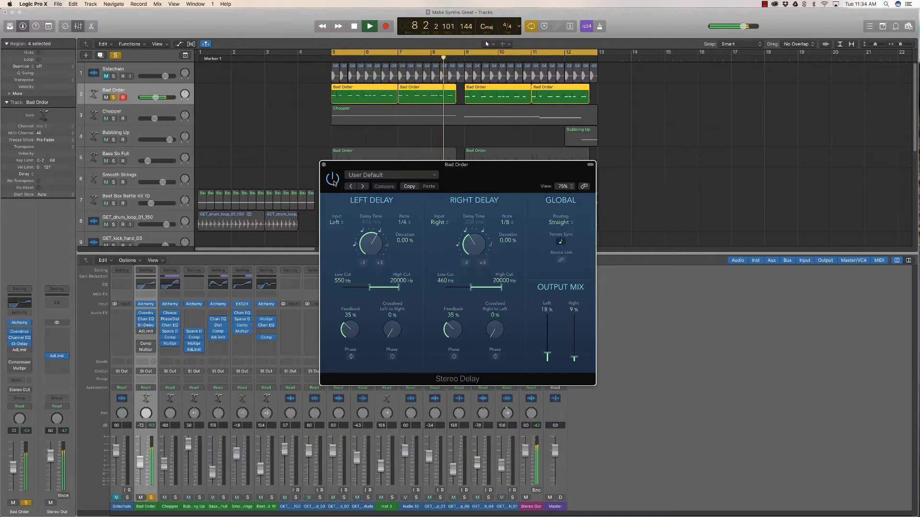
key("space")
left_click(323, 165)
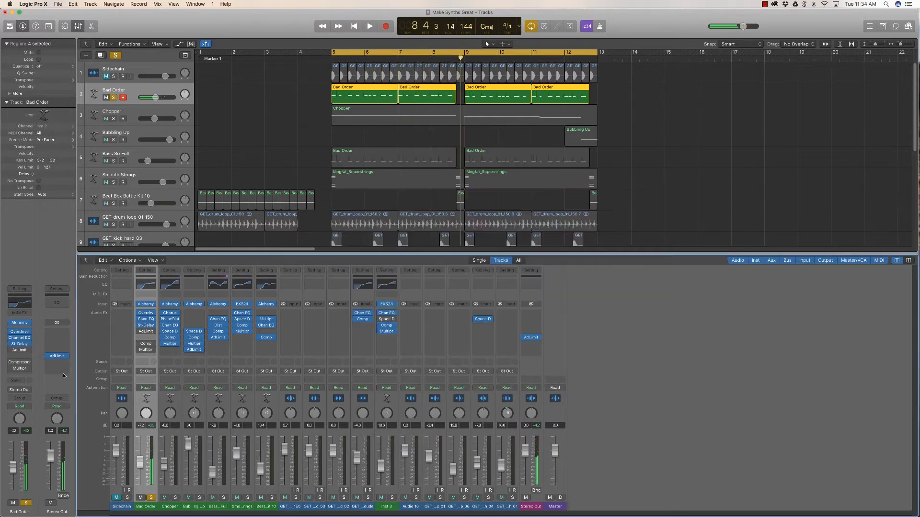
Enable the Adaptive Limiter on the Bad Order channel and audition it during playback
left_click(21, 350)
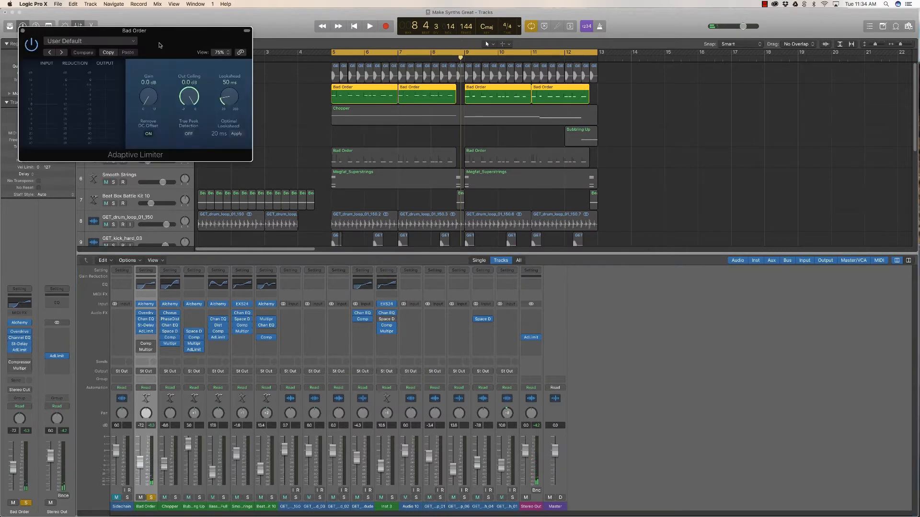
left_click_drag(162, 48, 482, 217)
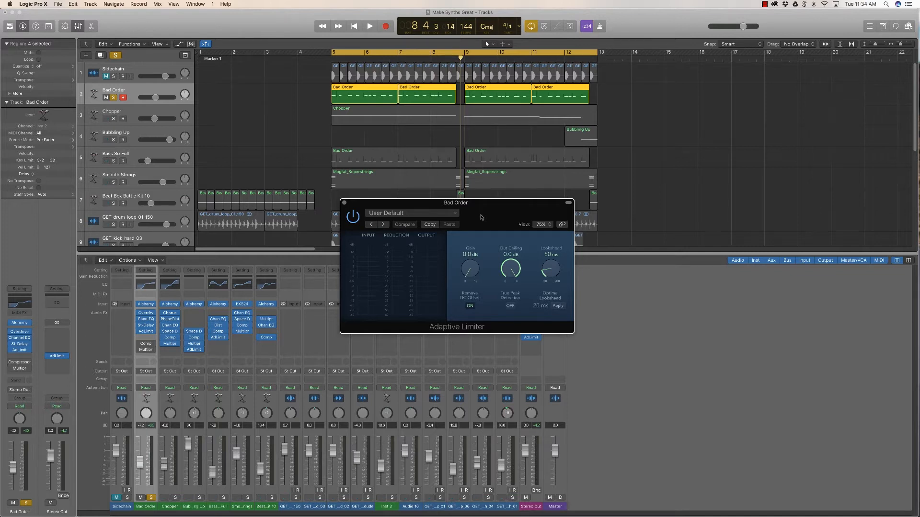
key("space")
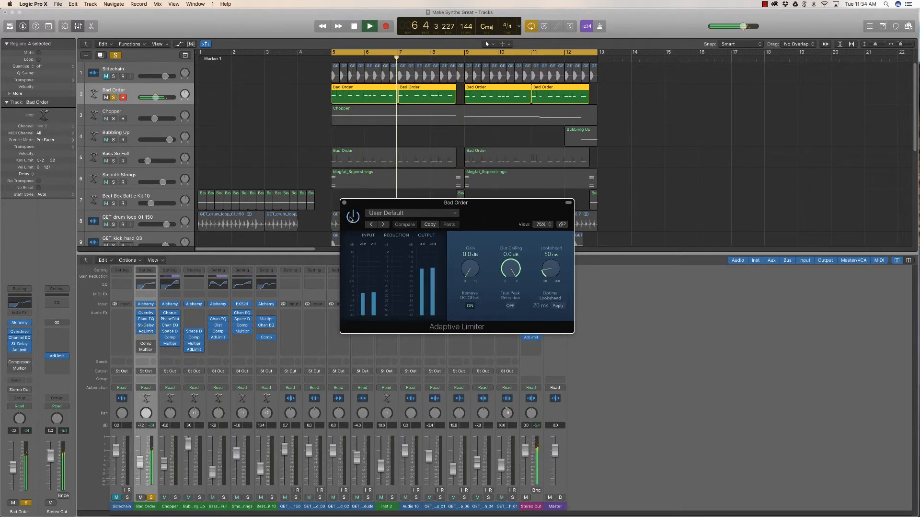
key("space")
left_click(344, 203)
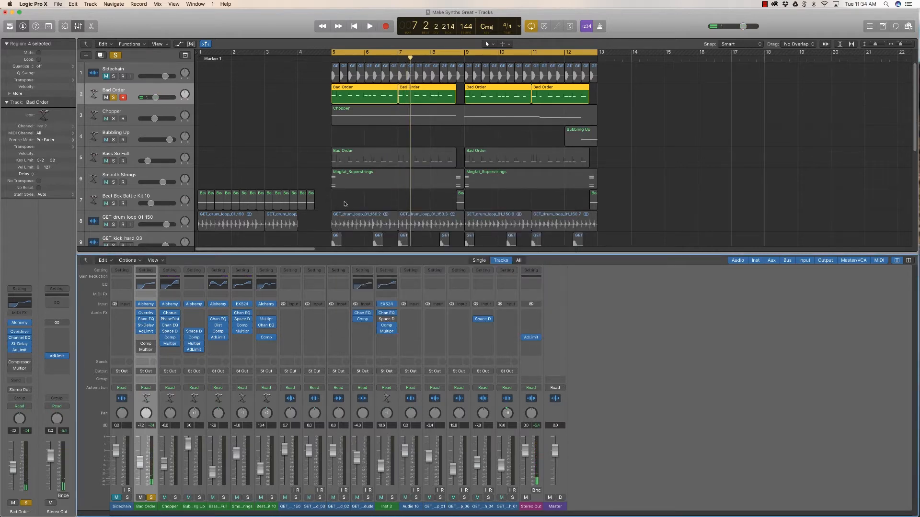
Enable the Bad Order channel's Compressor with Audio 5 - Sidechain as its side chain source and listen to the ducking
left_click(139, 343)
left_click_drag(206, 48, 510, 130)
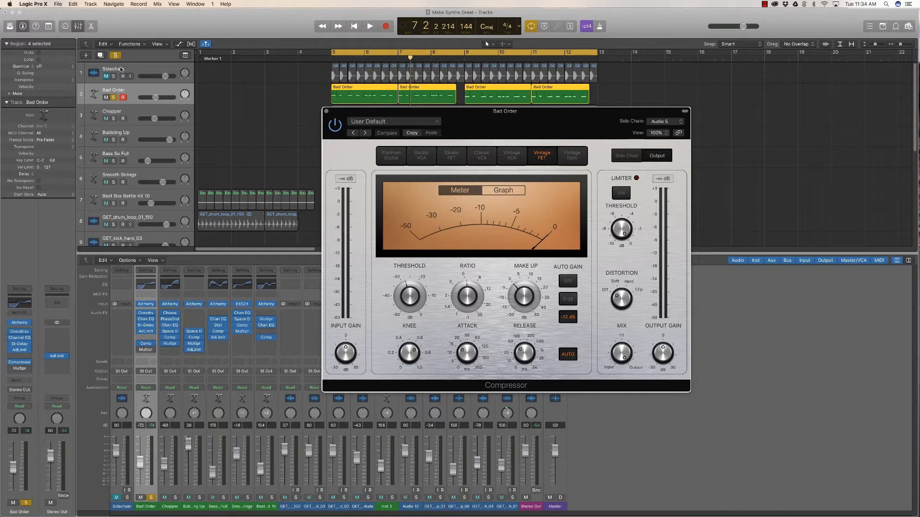
left_click(666, 125)
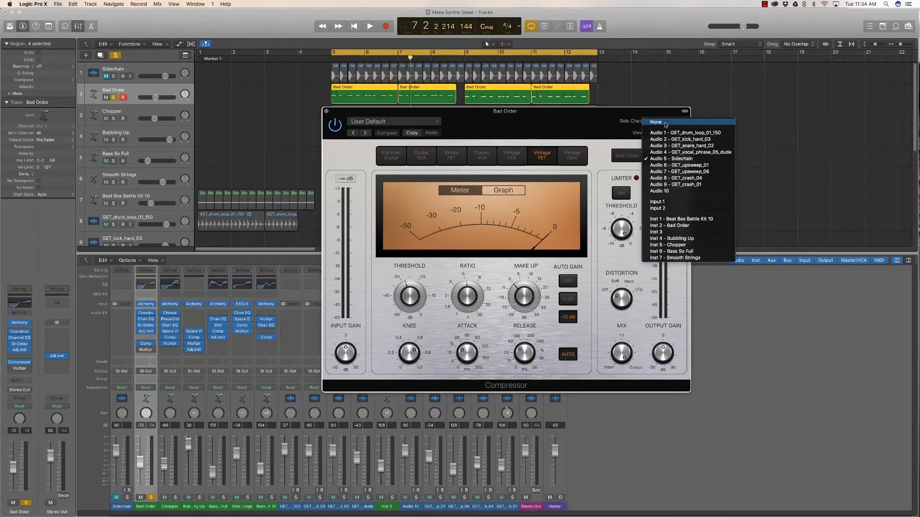
left_click(675, 159)
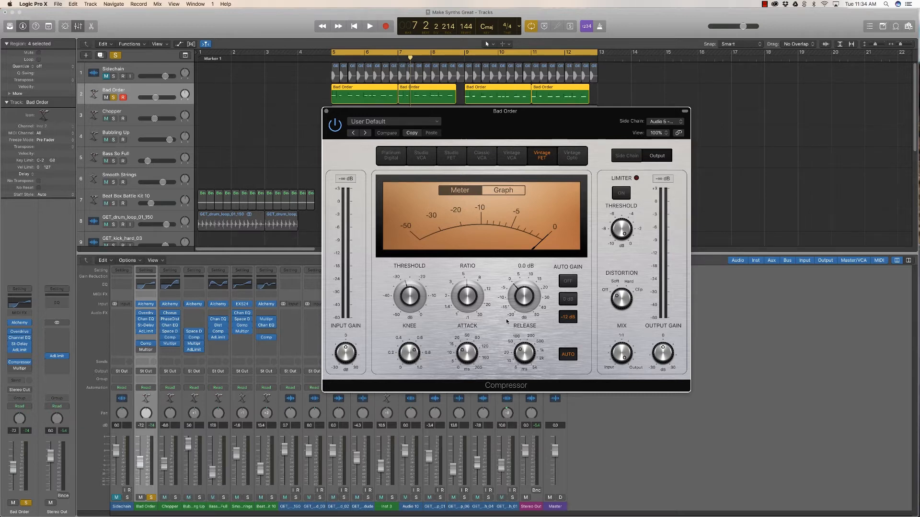
key("space")
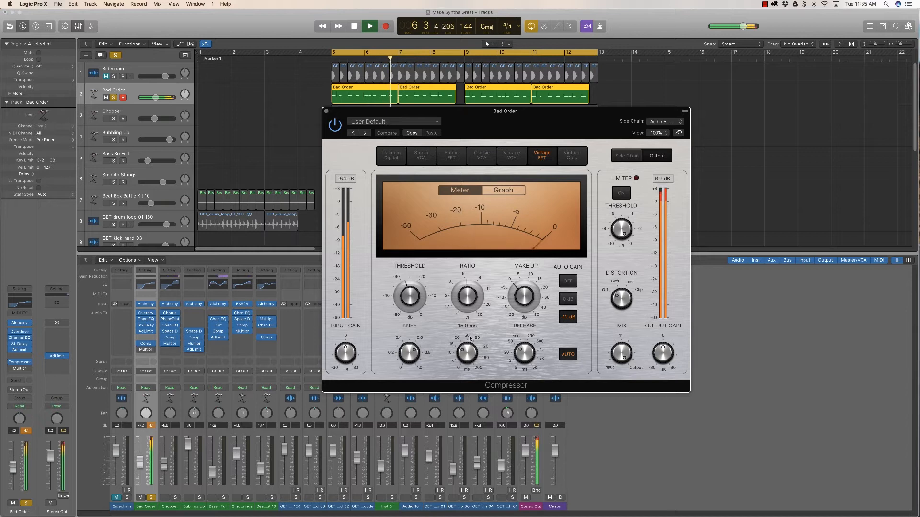
key("space")
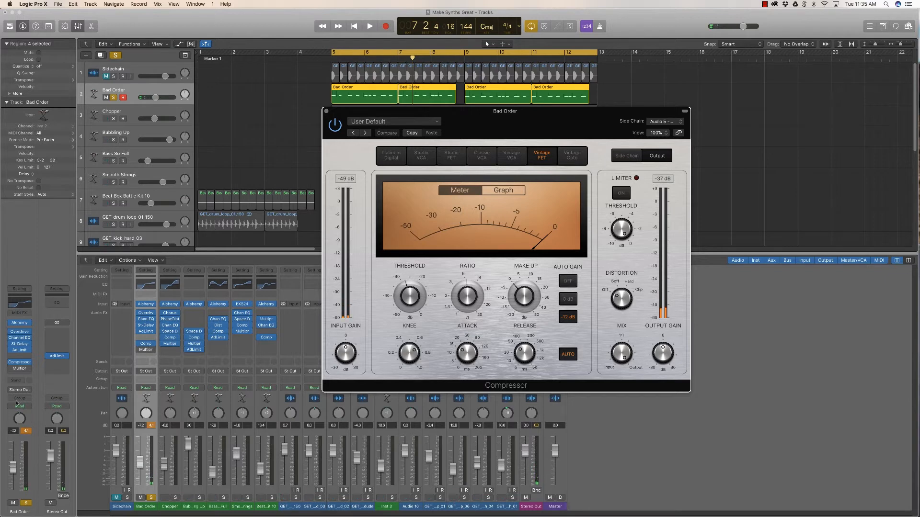
Try the Vintage Opto model on the Compressor and switch it back to Vintage FET
left_click_drag(555, 132, 524, 164)
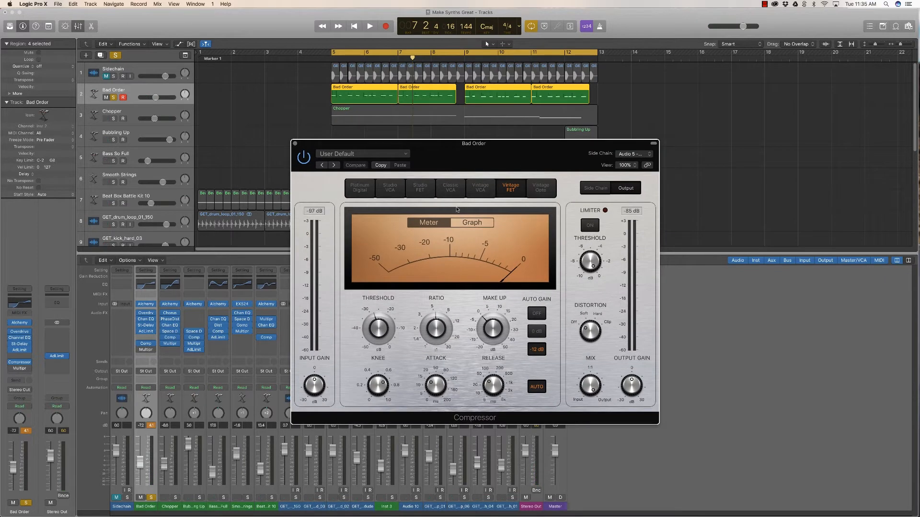
key("space")
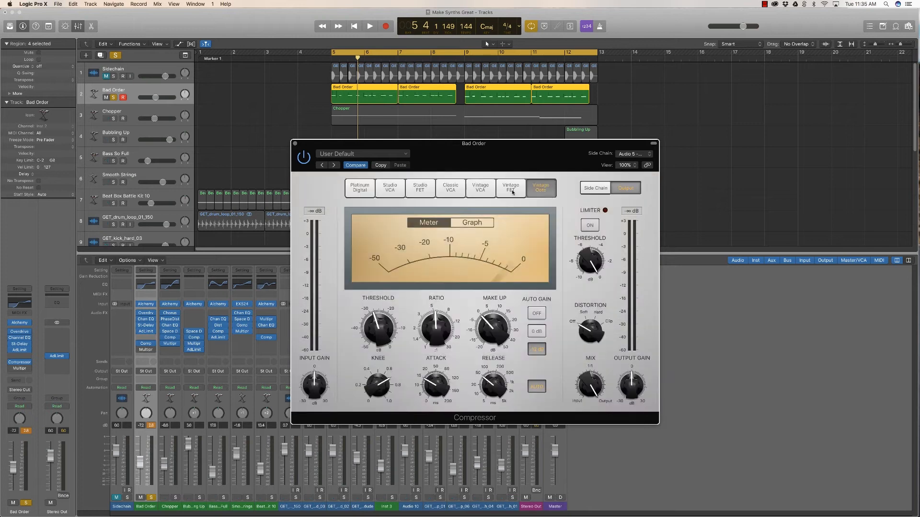
left_click(510, 191)
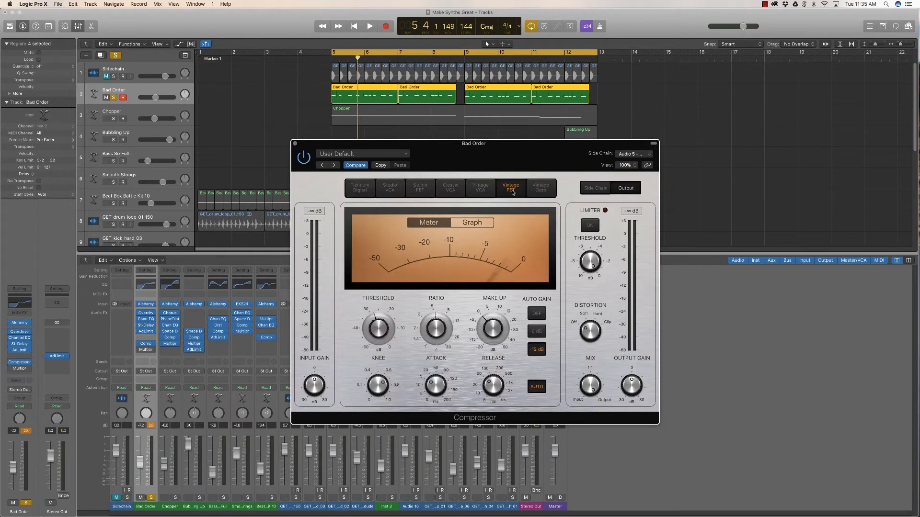
Close the Compressor, open the Bad Order channel's Multipressor and reposition its window over the middle of the project
left_click(295, 144)
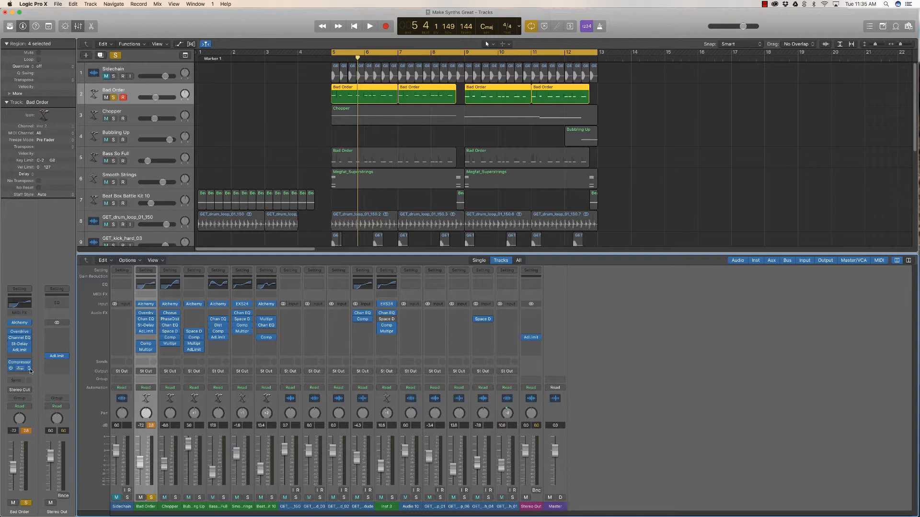
left_click(30, 371)
left_click_drag(180, 44, 564, 166)
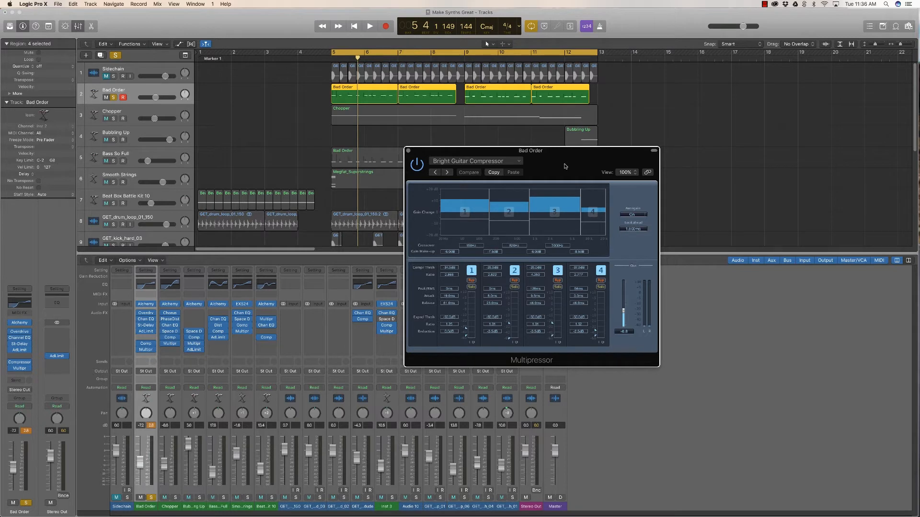
left_click_drag(559, 161, 494, 163)
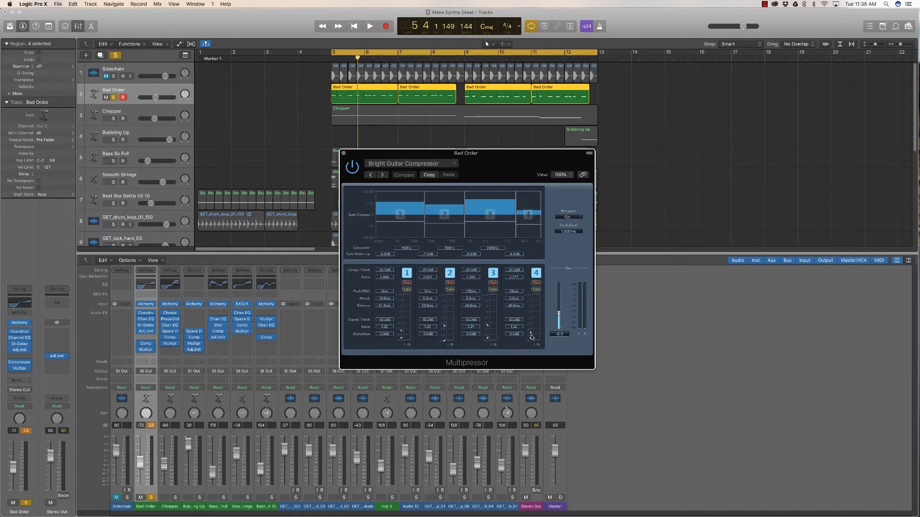
left_click_drag(499, 174, 494, 174)
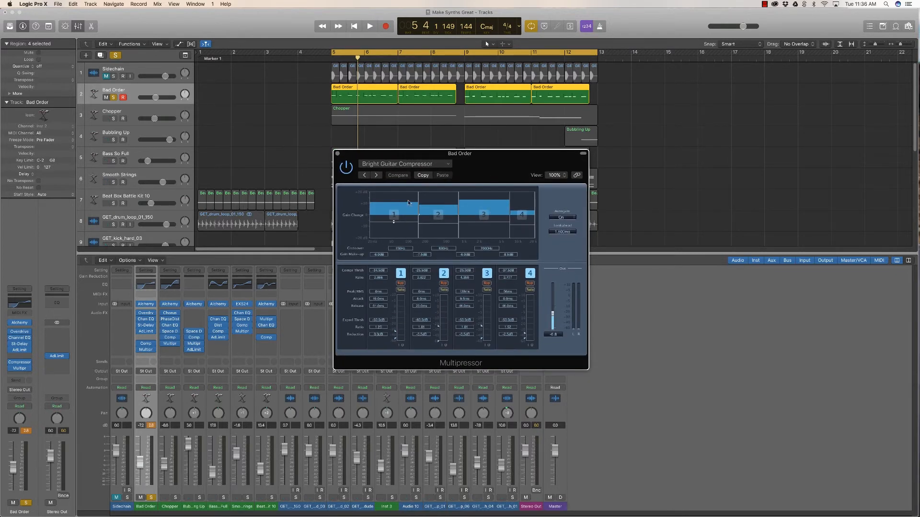
Compare the Bad Order sound during playback with the Multipressor bypassed and re-enabled
key("space")
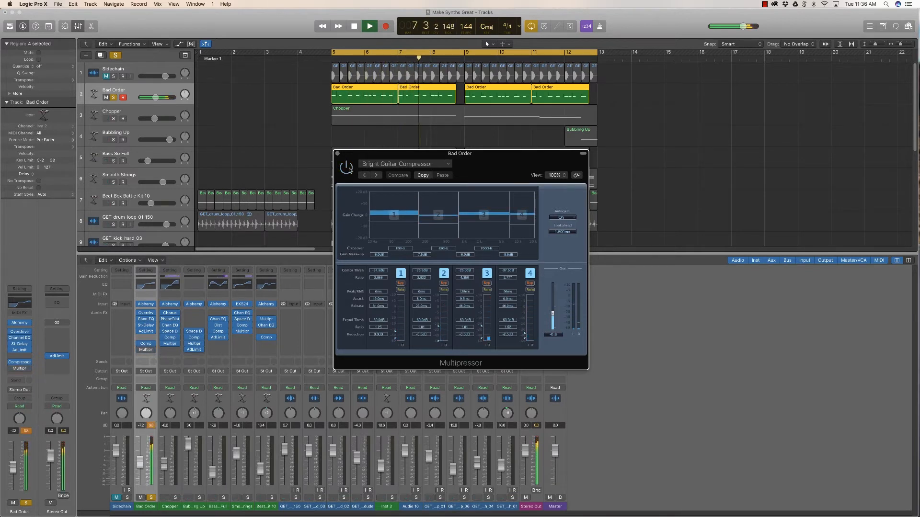
key("space")
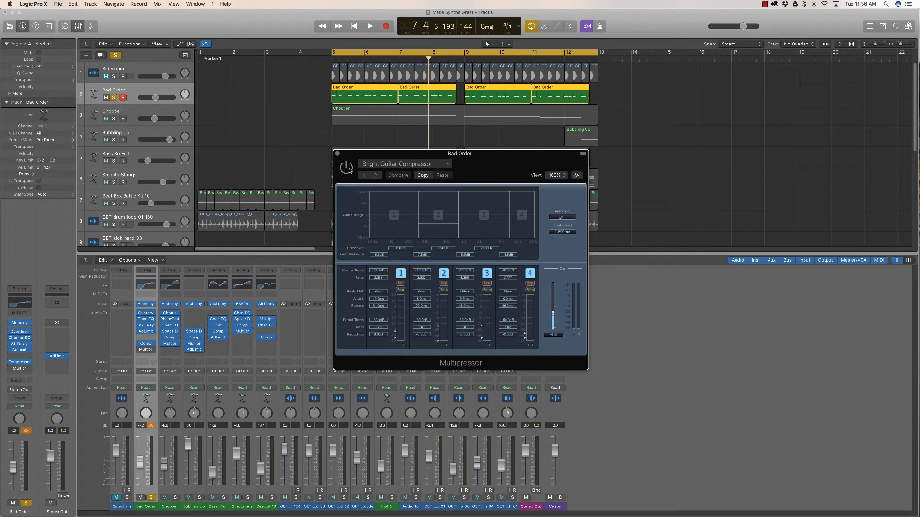
key("space")
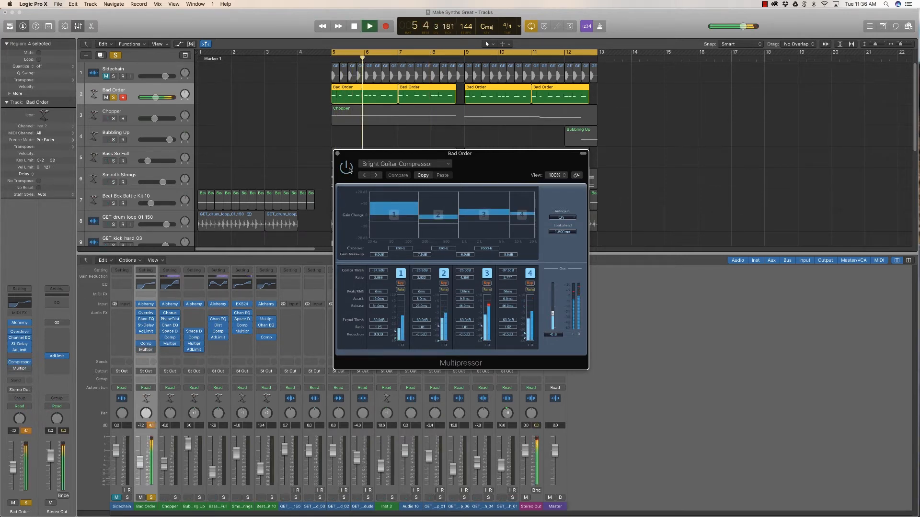
key("space")
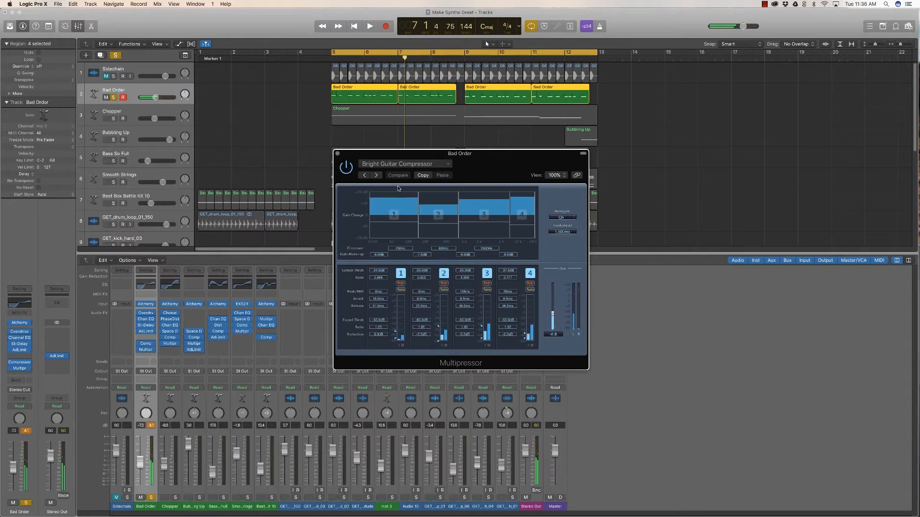
Adjust the third band in the Multipressor's gain graph, audition the track and close the plug-in
left_click_drag(484, 222, 480, 232)
key("space")
key("space")
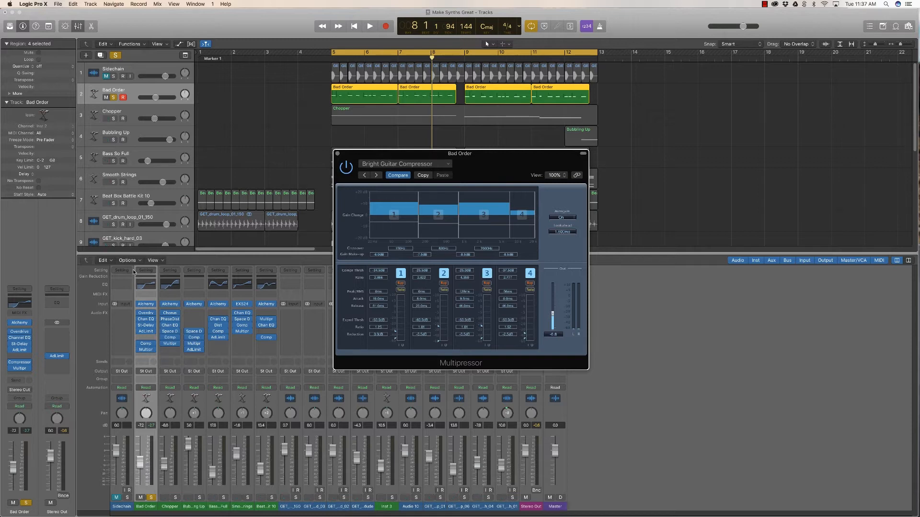
left_click(337, 153)
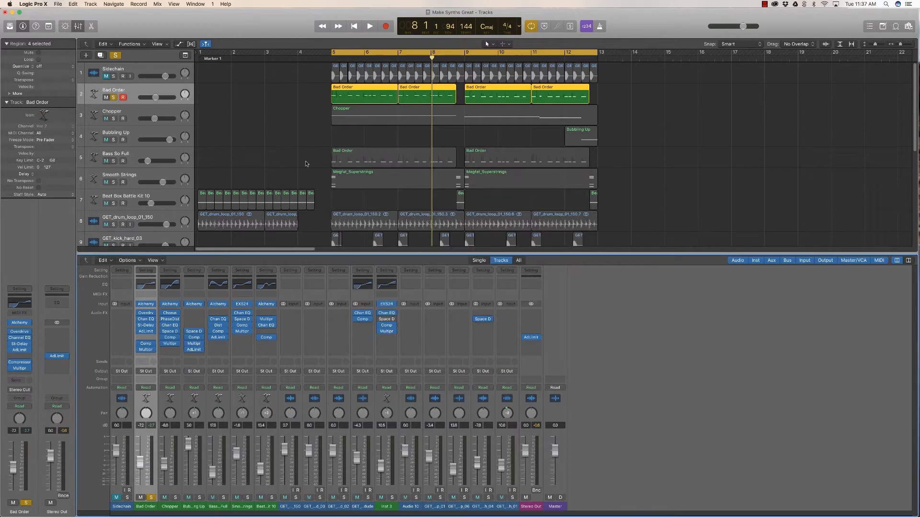
Turn off solo on the Bad Order track, then solo and select the Chopper track
left_click(113, 97)
left_click(113, 118)
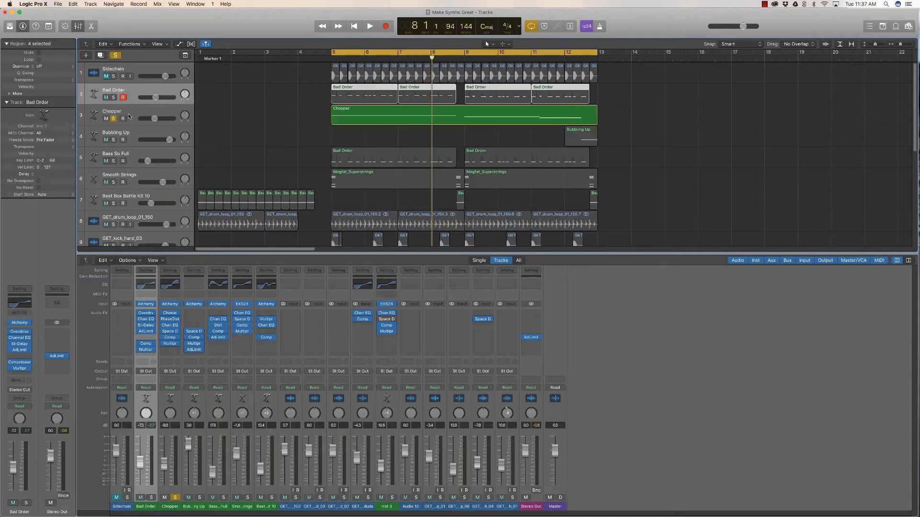
left_click(134, 113)
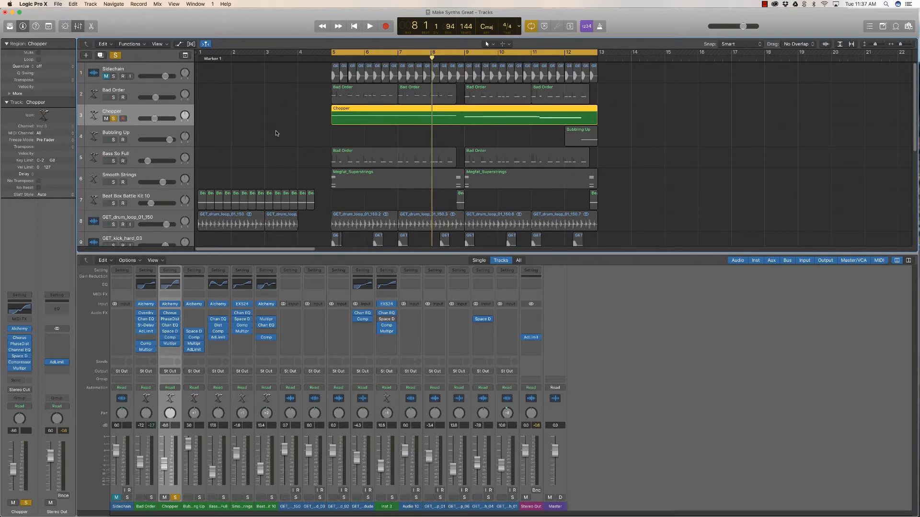
Bypass all audio effects on the Chopper channel, from Chorus to Multipressor, and audition the dry sound
mouse_move(166, 314)
left_click_drag(167, 314, 168, 314)
key("space")
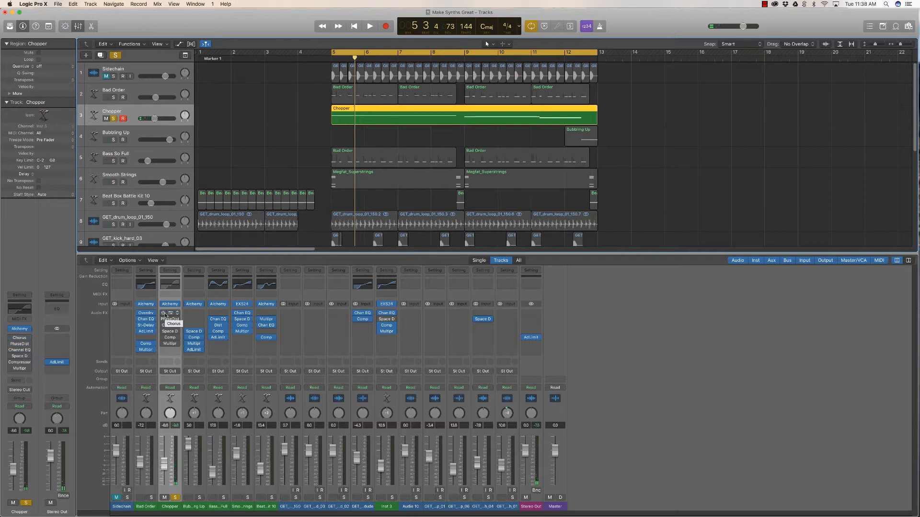
key("space")
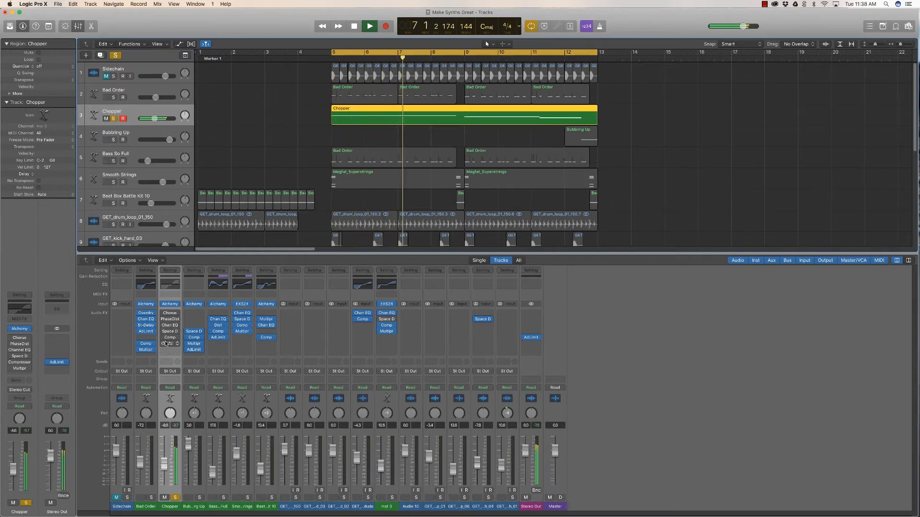
key("space")
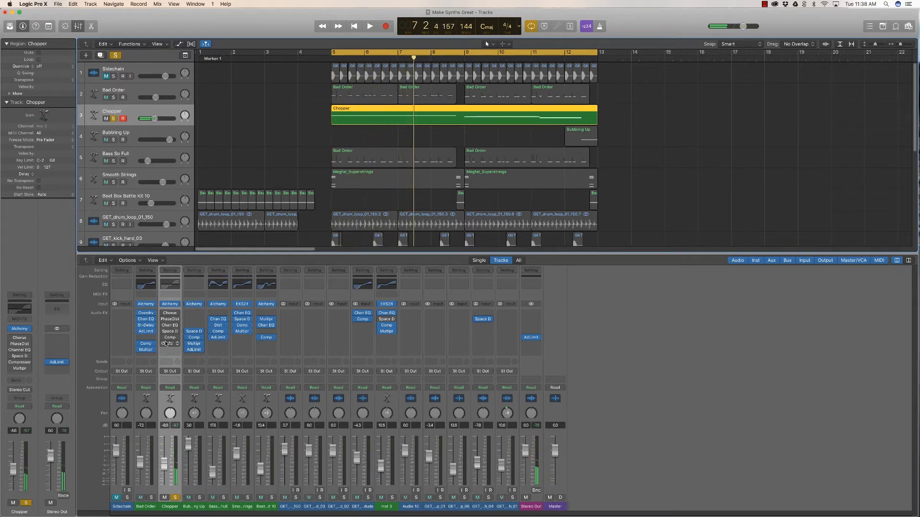
Enable the Chorus on the Chopper channel, audition it with its settings open, and close the plug-in
left_click(170, 313)
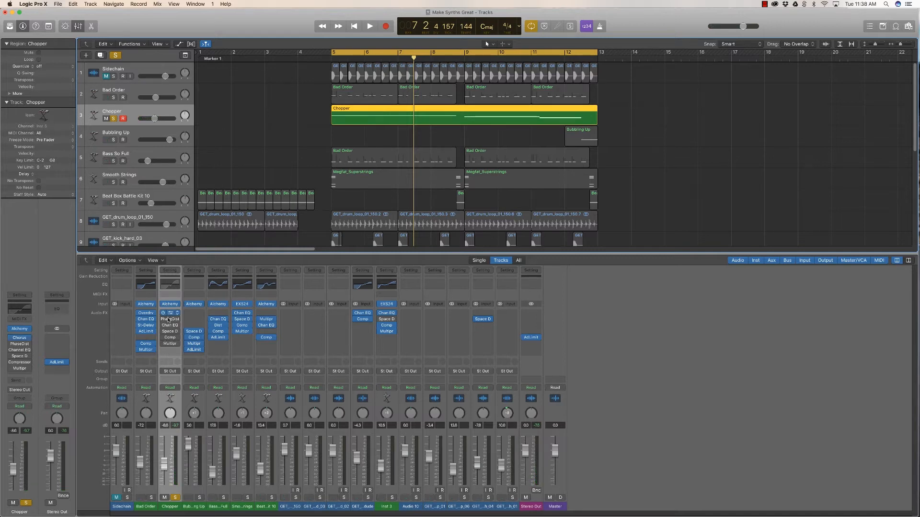
key("space")
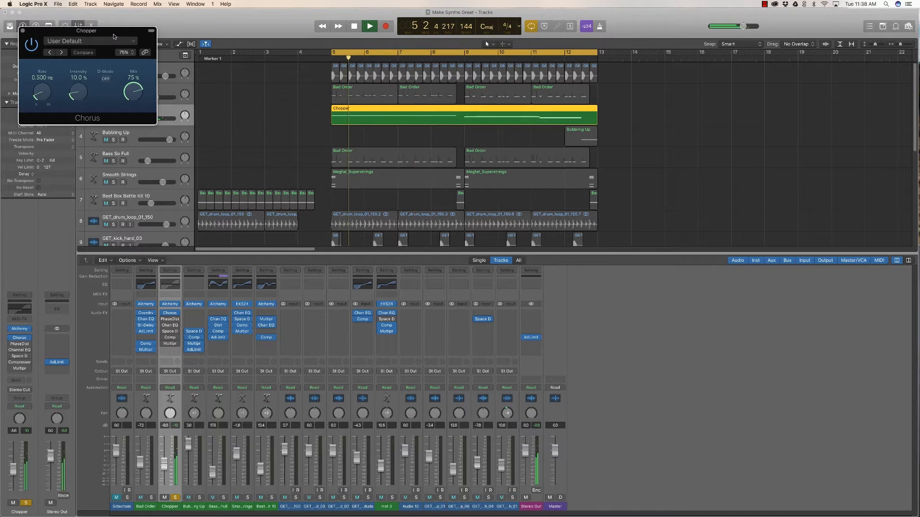
key("space")
left_click_drag(114, 32, 287, 104)
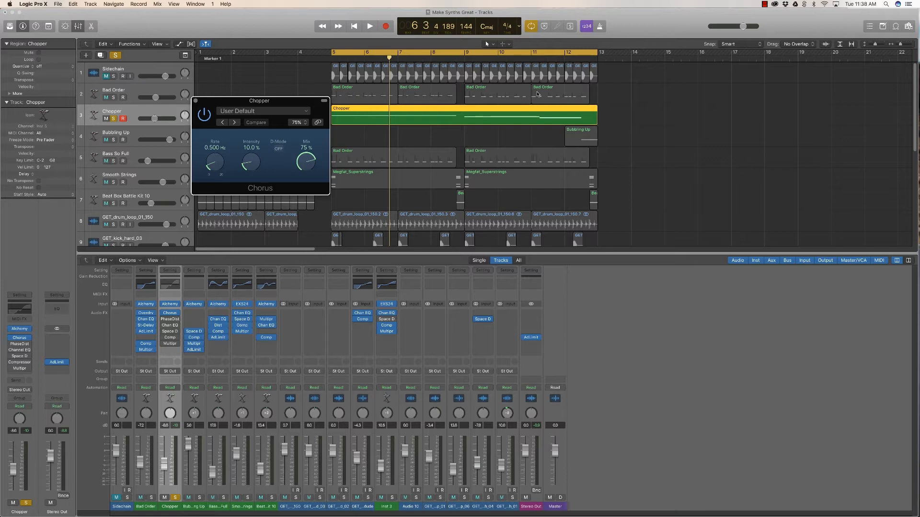
left_click(196, 101)
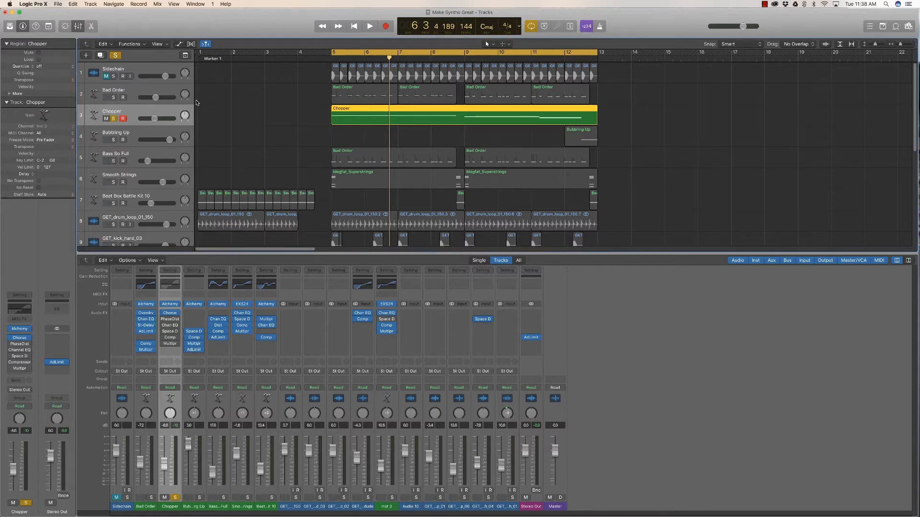
Enable the Phase Distortion on the Chopper channel, set its cutoff to 64 Hz during playback, and close it
left_click(169, 320)
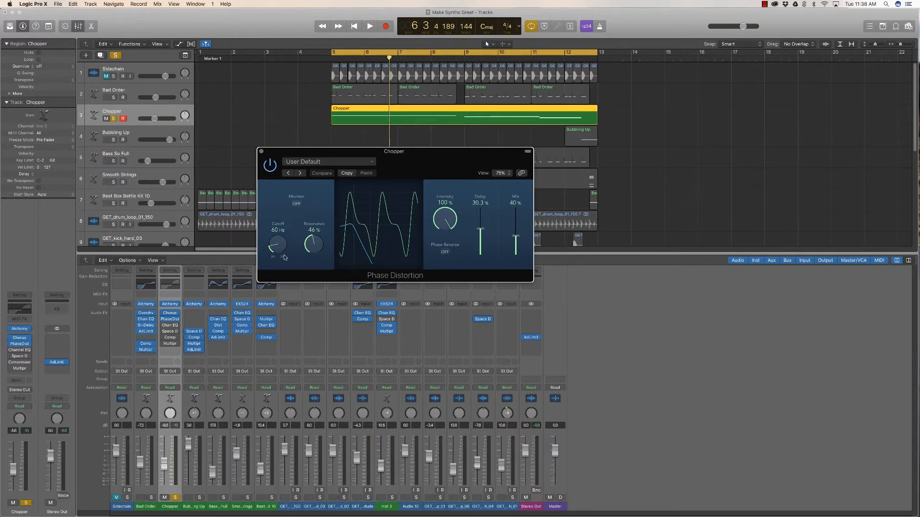
key("space")
left_click(272, 170)
mouse_move(280, 245)
left_mouse_down()
mouse_move(282, 215)
mouse_move(280, 244)
left_mouse_up()
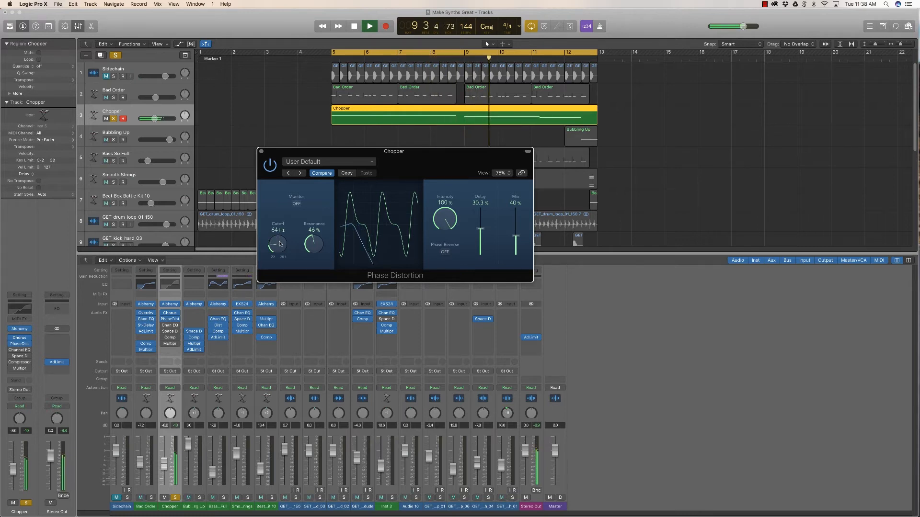
left_click(261, 151)
key("space")
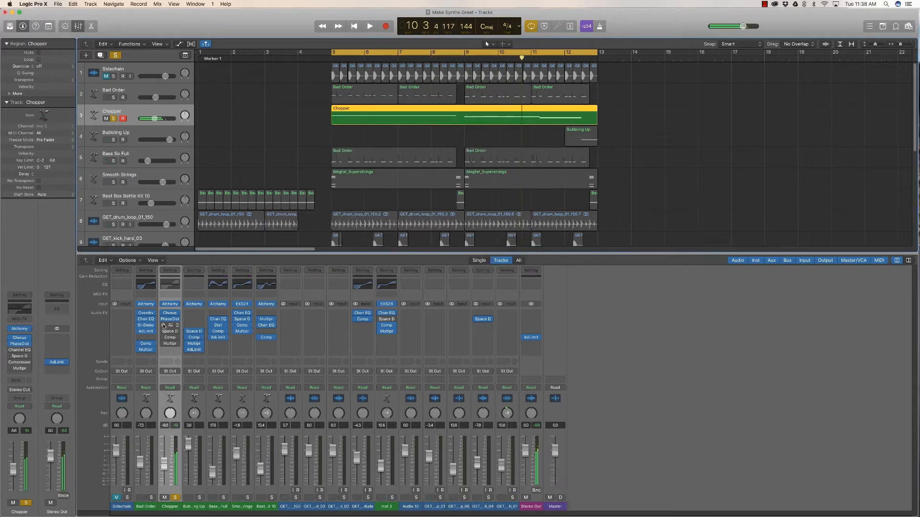
Enable the Channel EQ on the Chopper channel, audition it with its curve in view, and close the plug-in
left_click(168, 325)
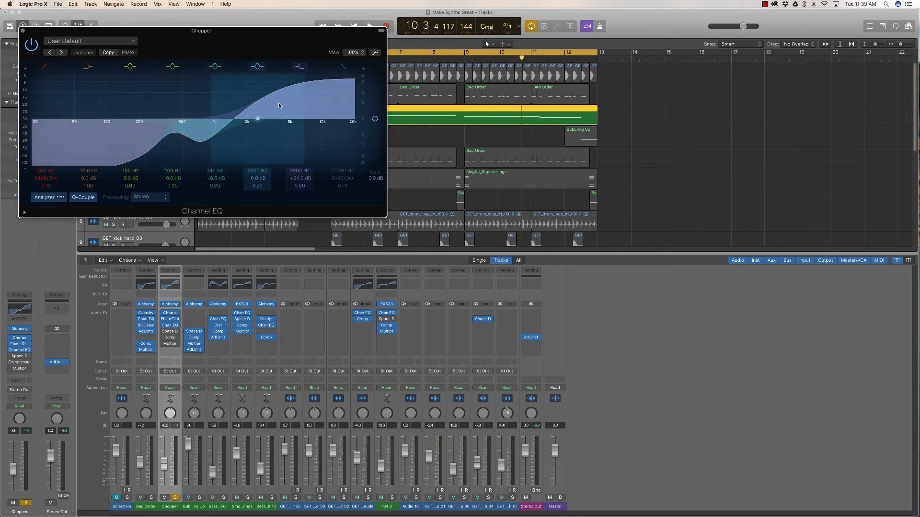
left_click_drag(257, 51, 585, 139)
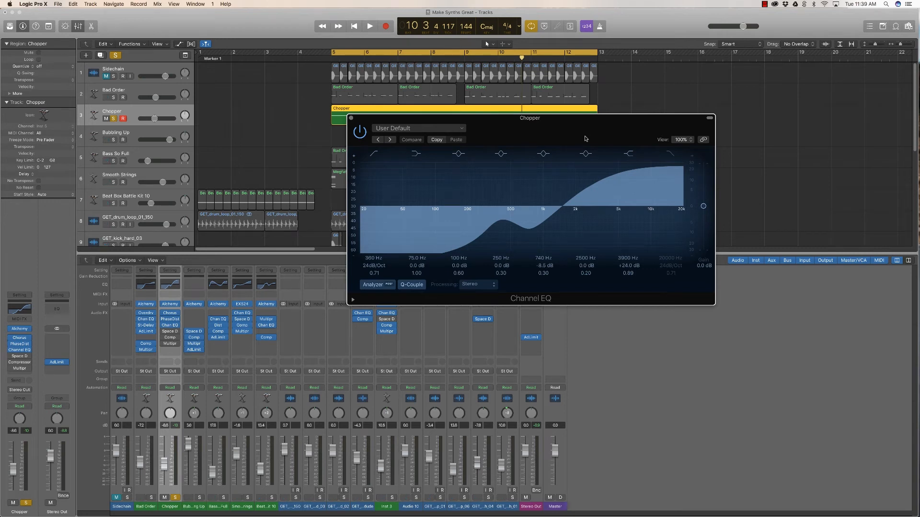
key("space")
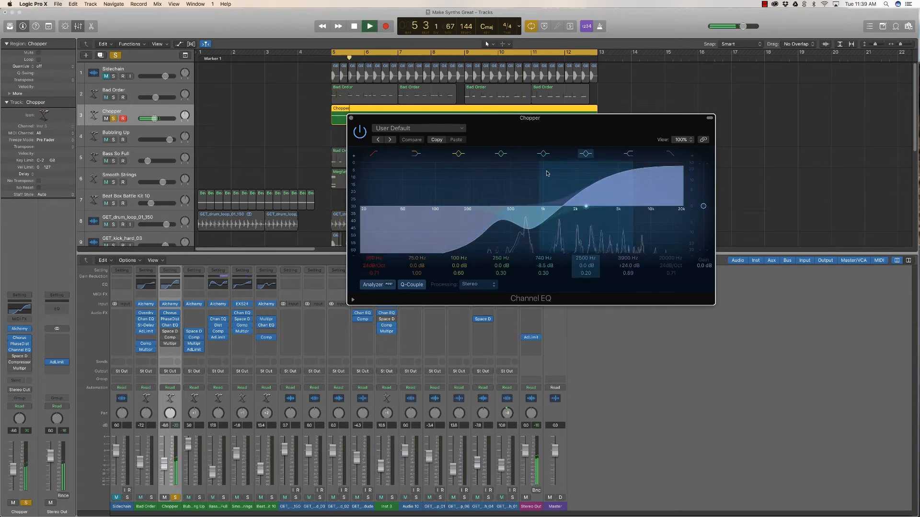
key("space")
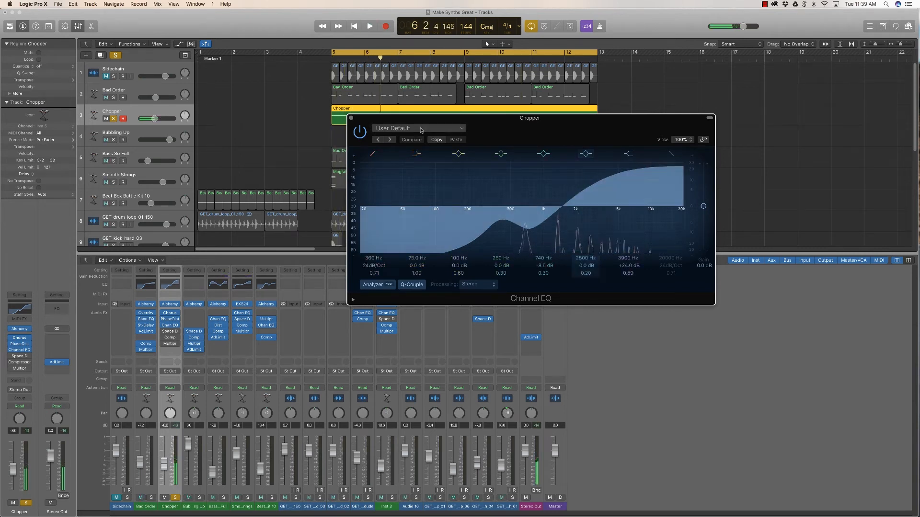
left_click(350, 118)
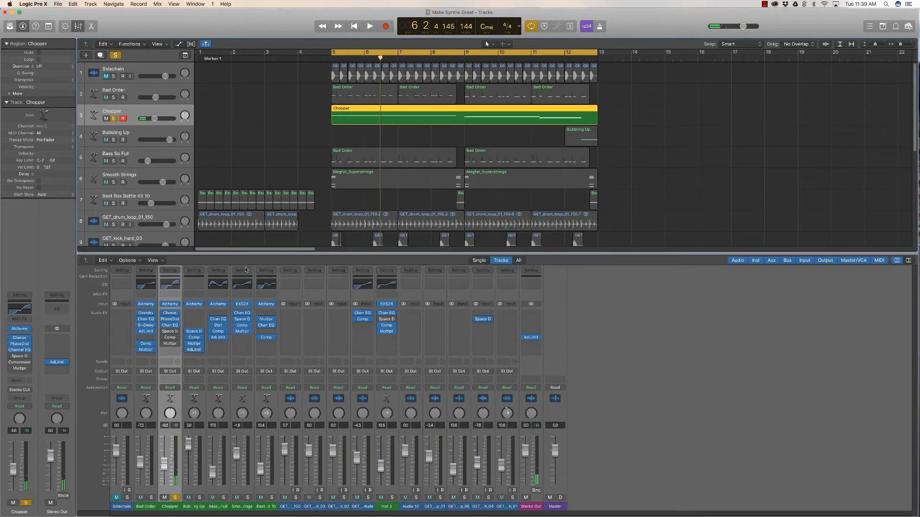
Enable Space Designer on the Chopper channel, show its EQ, audition the reverb and close the plug-in
left_click(169, 331)
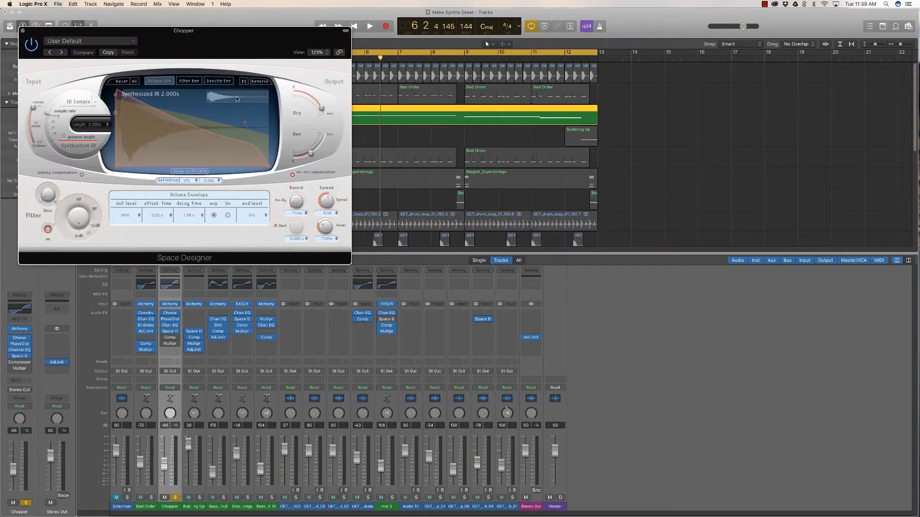
left_click(244, 81)
left_click_drag(245, 30, 375, 91)
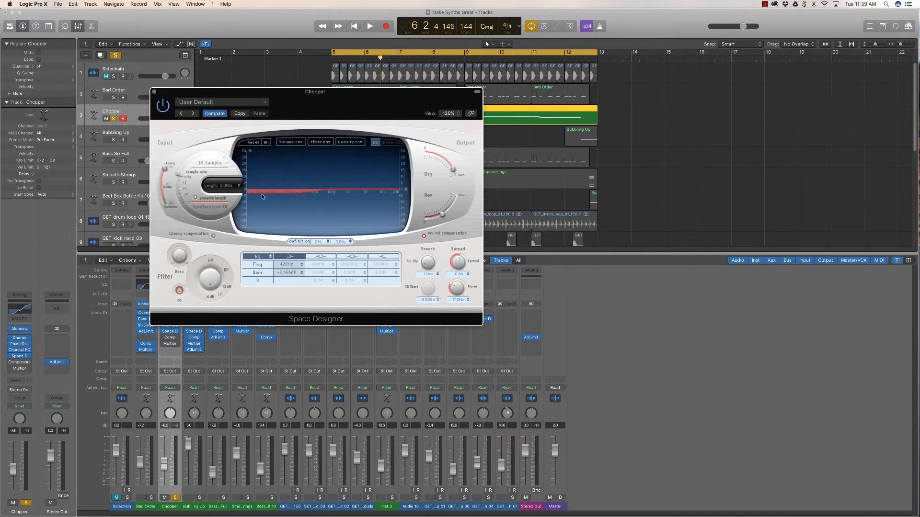
key("space")
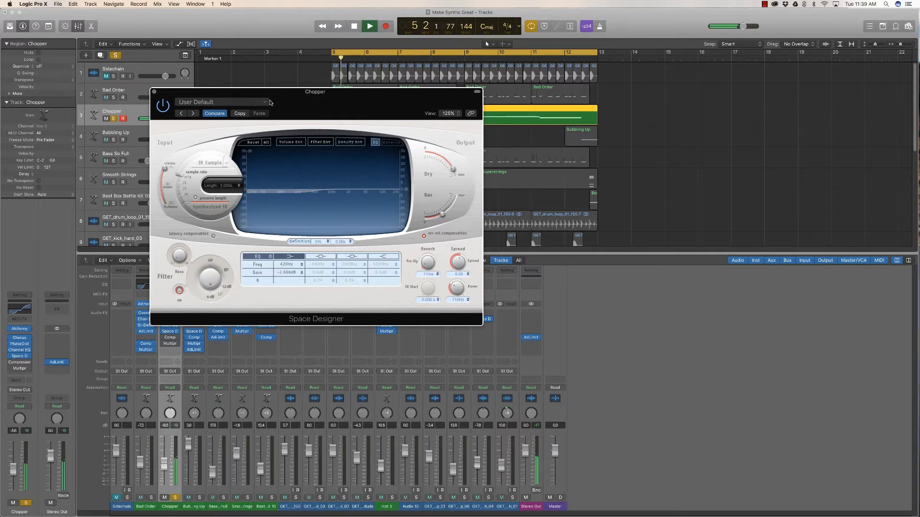
left_click(153, 91)
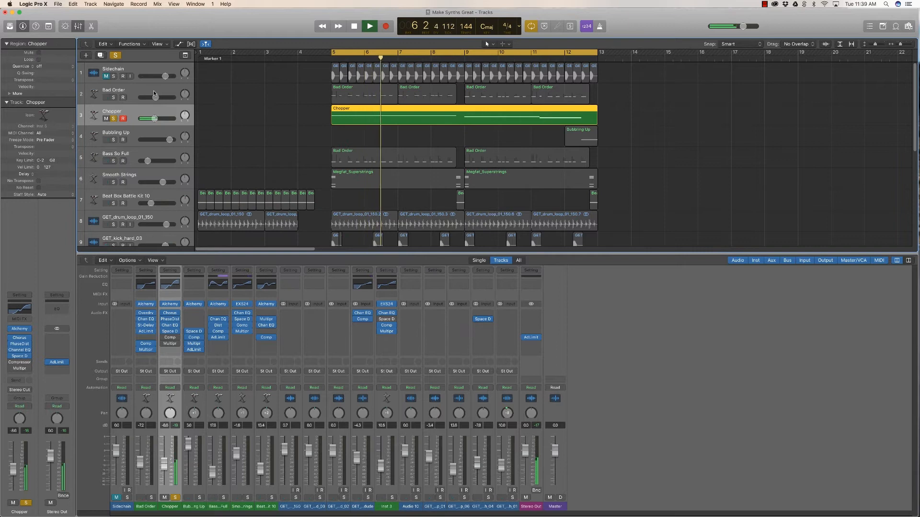
key("space")
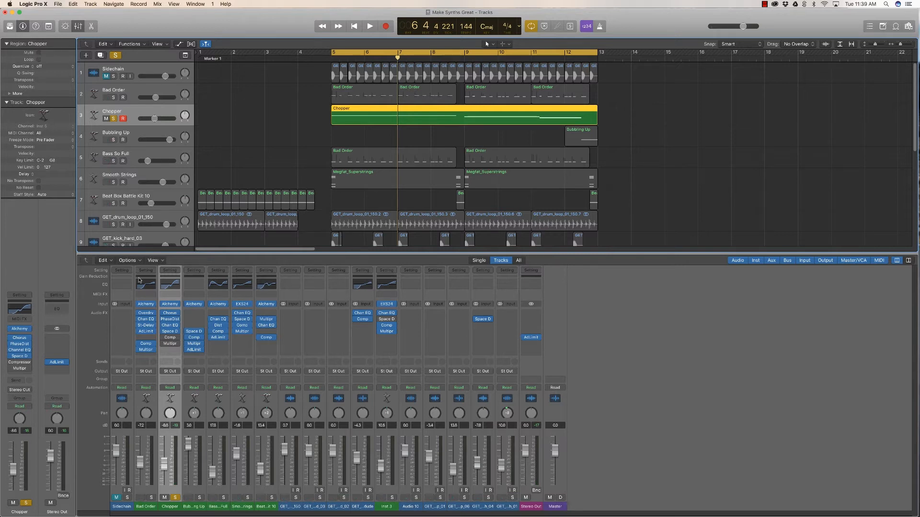
Enable the Compressor on the Chopper channel, audition it with its settings in view, and close the plug-in
mouse_move(175, 332)
left_click(170, 337)
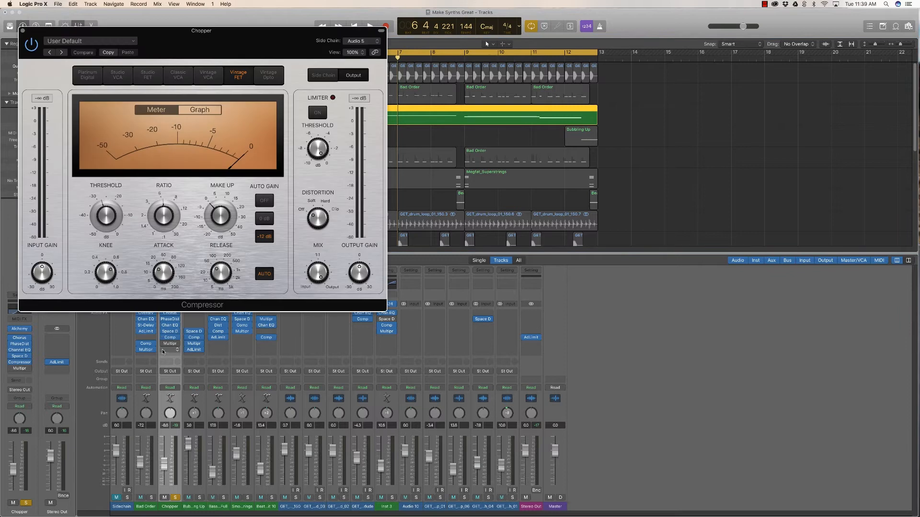
left_click_drag(286, 47, 483, 135)
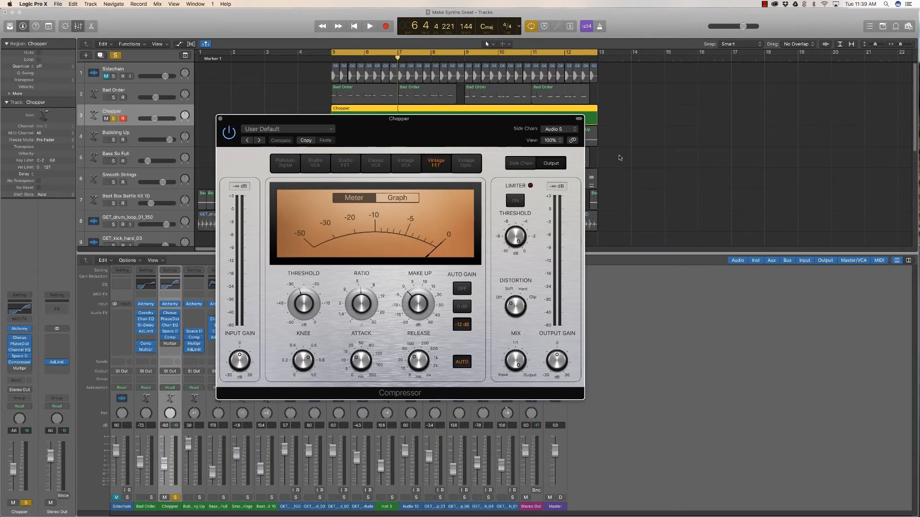
key("space")
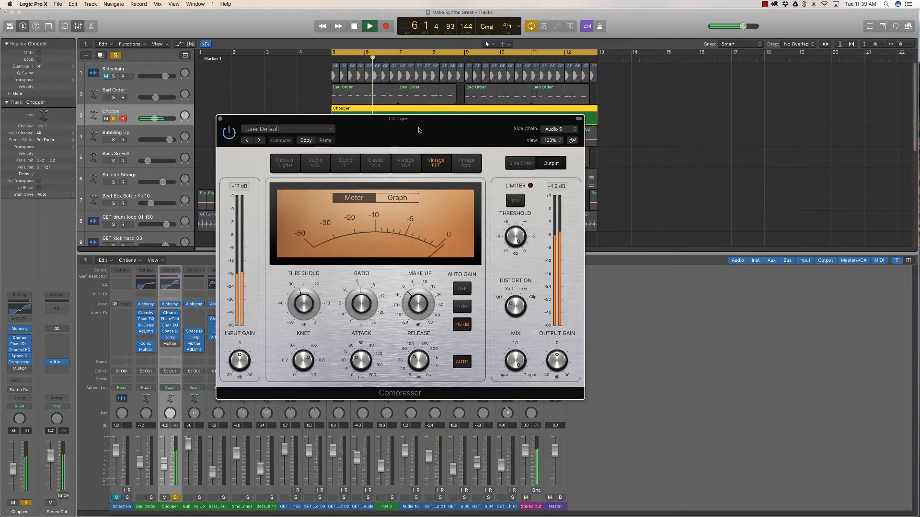
key("space")
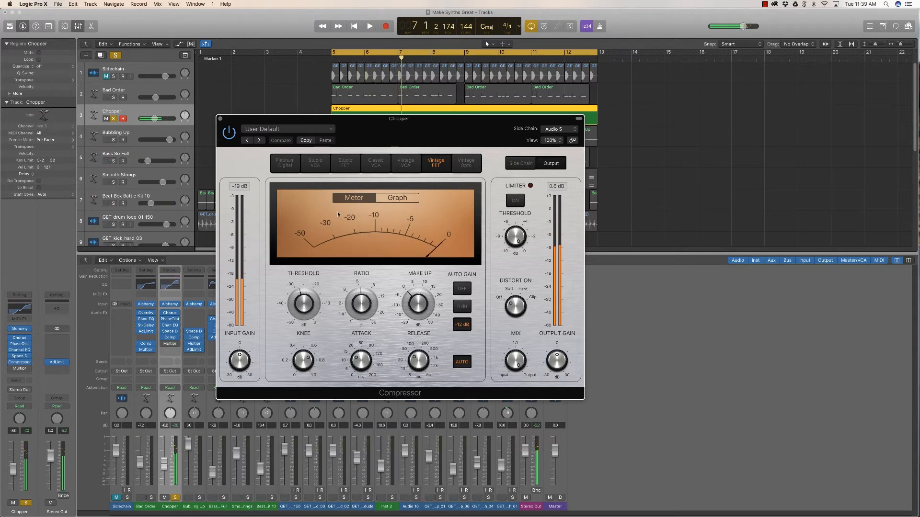
key("space")
left_click(220, 119)
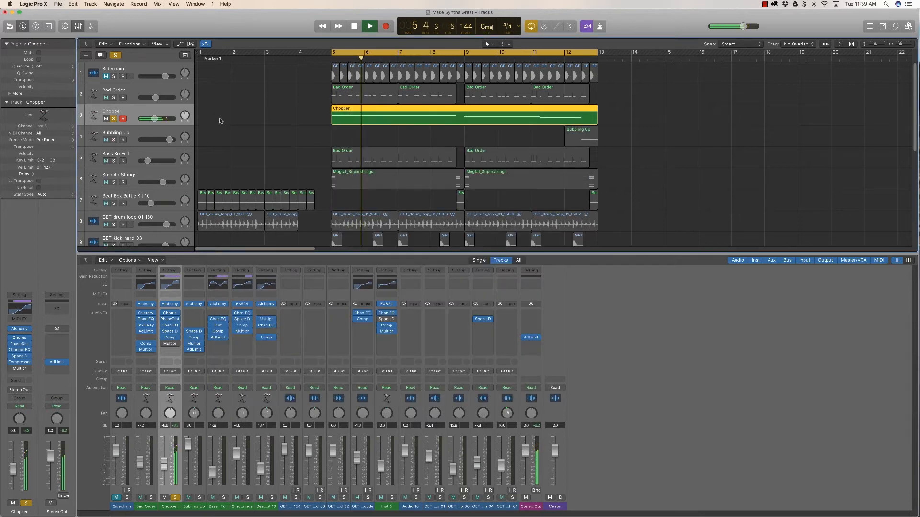
Raise the ratio of the Chopper channel's Compressor to 6.6:1 during playback and close the plug-in
left_click(170, 337)
key("space")
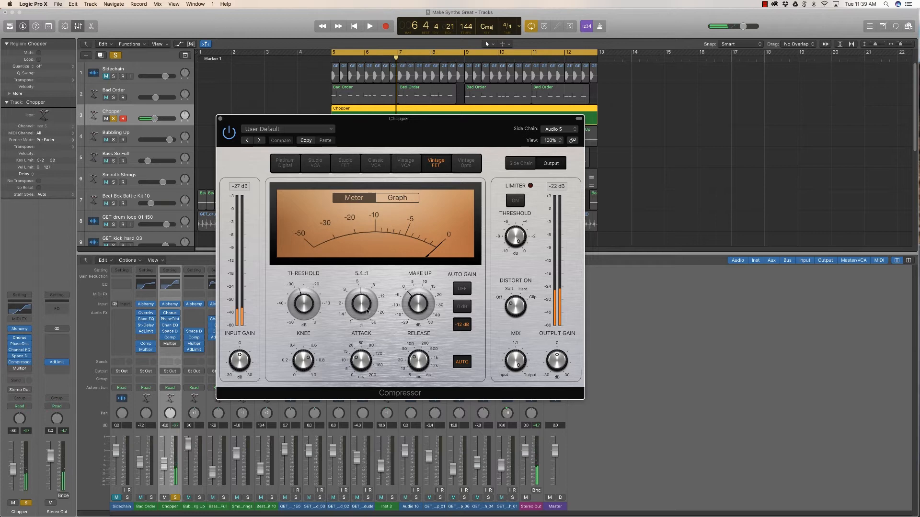
key("space")
left_click_drag(361, 303, 363, 281)
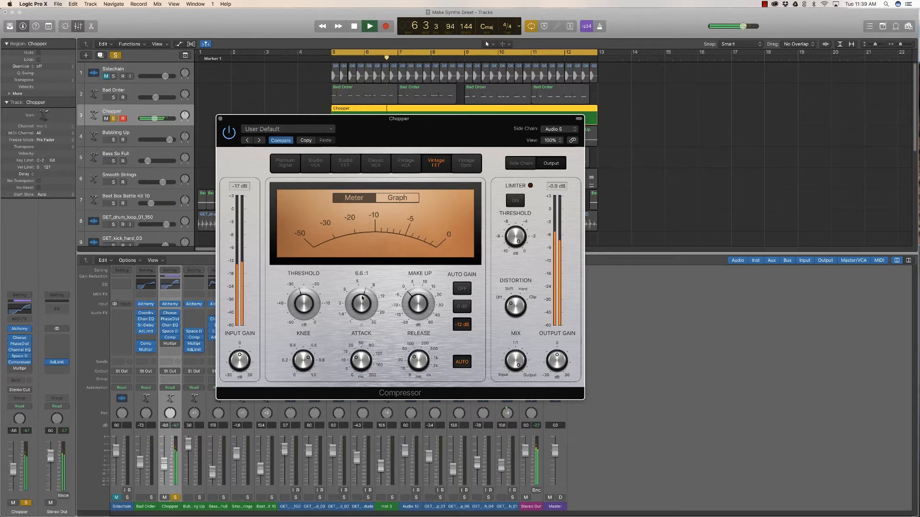
key("space")
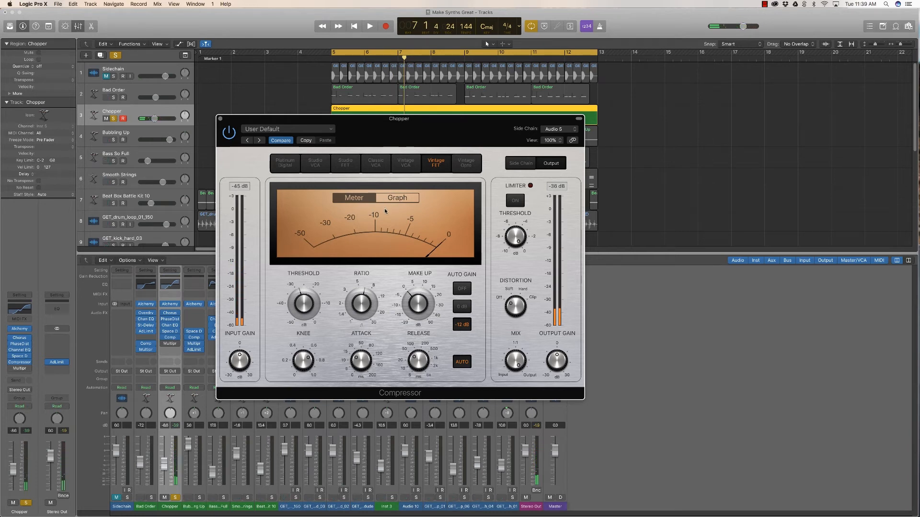
left_click(220, 118)
Enable the Multipressor on the Chopper channel, audition its Bright Guitar Compressor preset, and close the plug-in
left_click(163, 344)
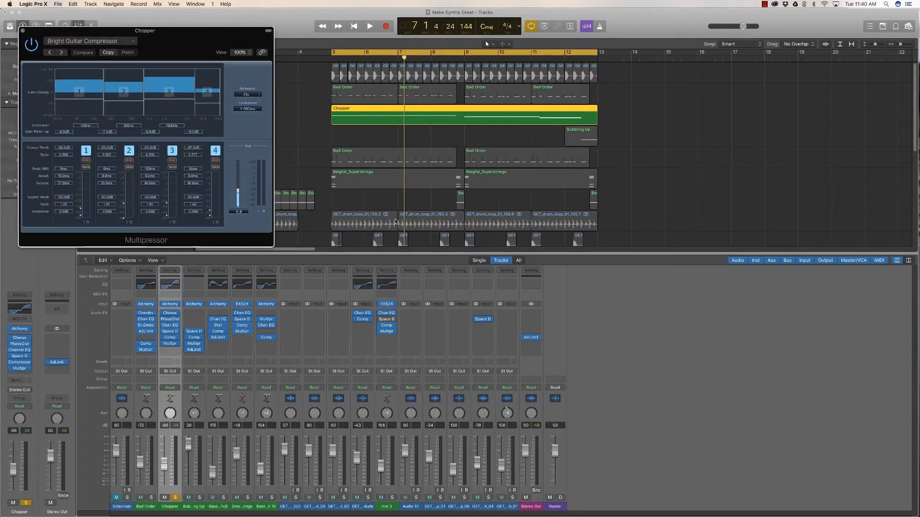
left_click_drag(188, 31, 517, 144)
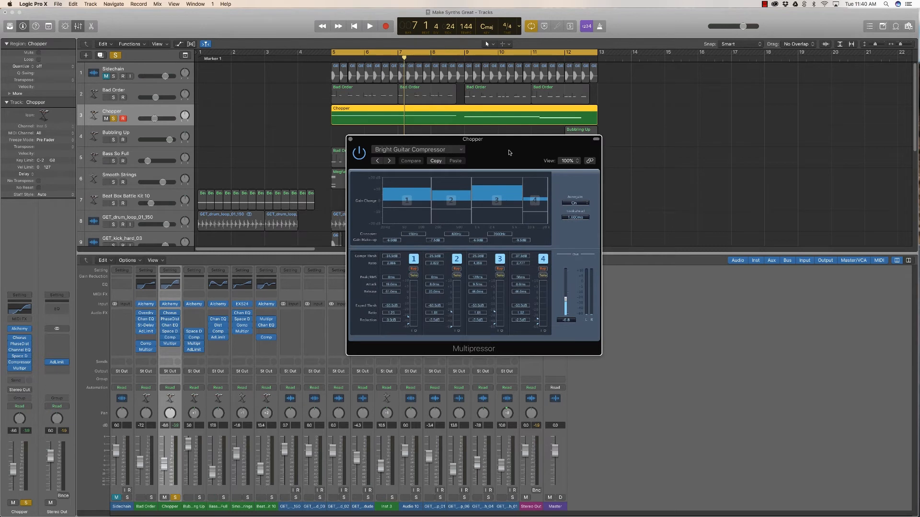
key("space")
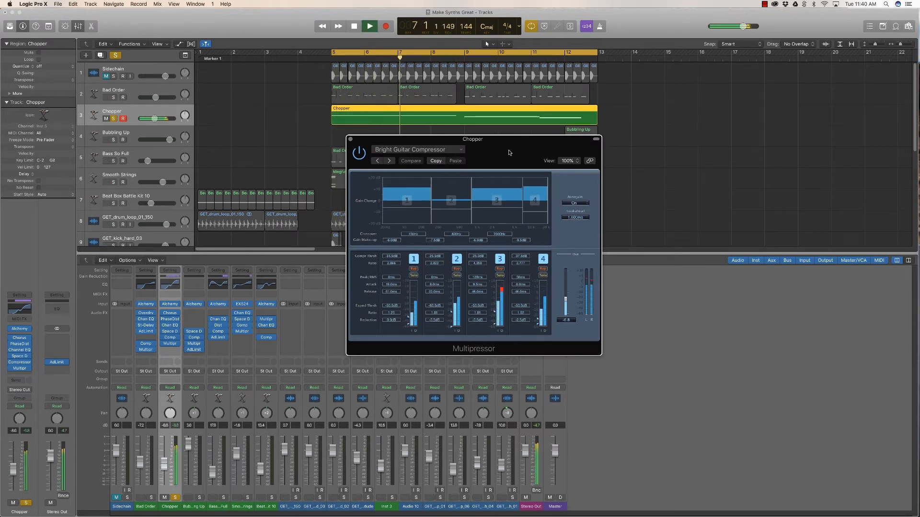
key("space")
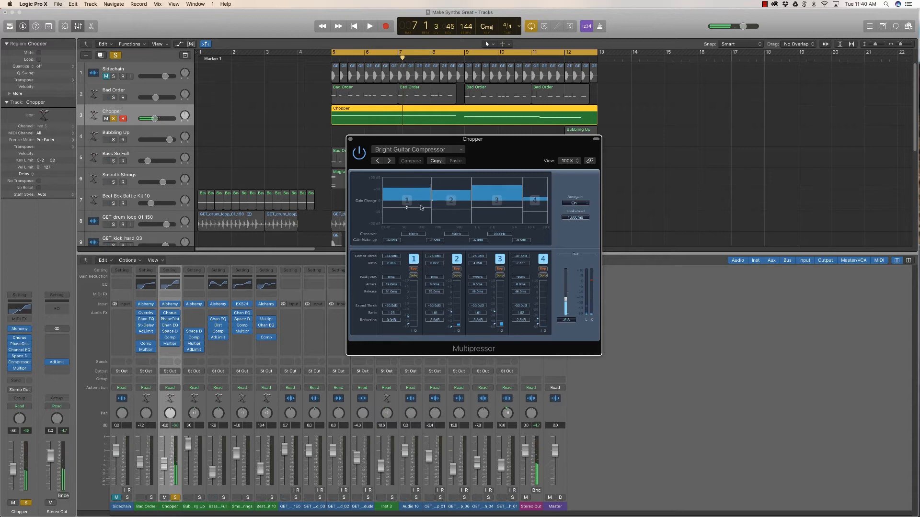
left_click(350, 139)
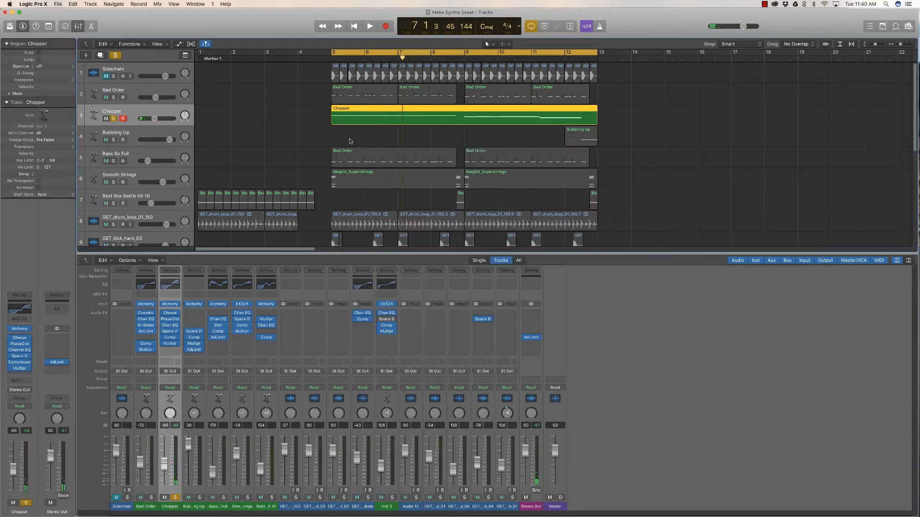
Switch the solo from Chopper to Bubbling Up, set the cycle range to bar 12, and audition the selected track
left_click(113, 118)
left_click(113, 139)
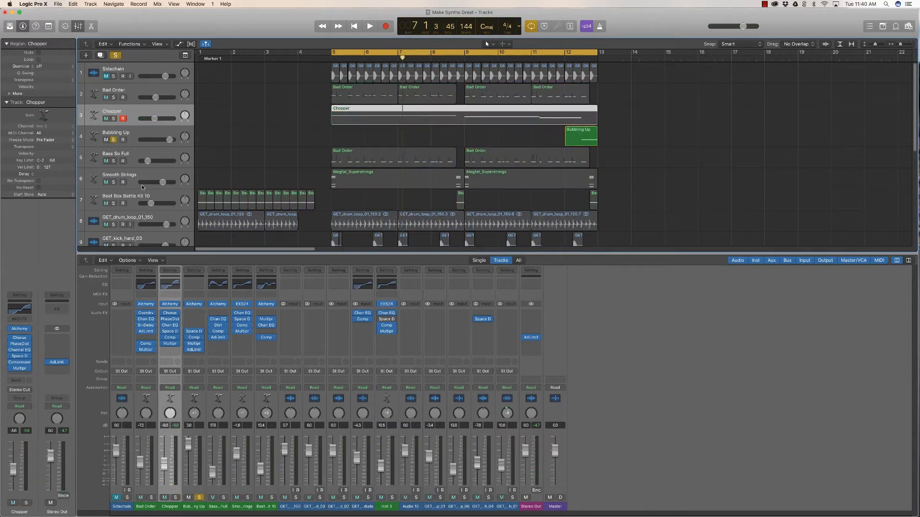
left_click_drag(566, 52, 598, 53)
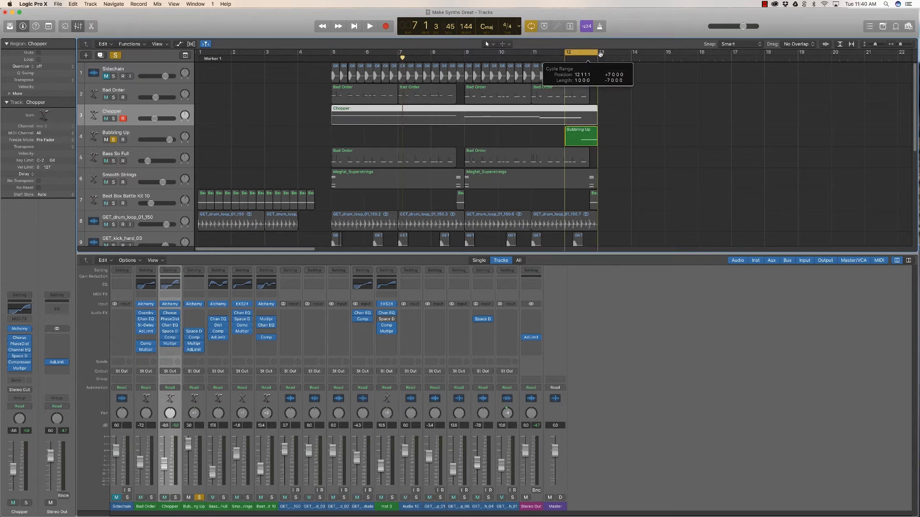
left_click(140, 138)
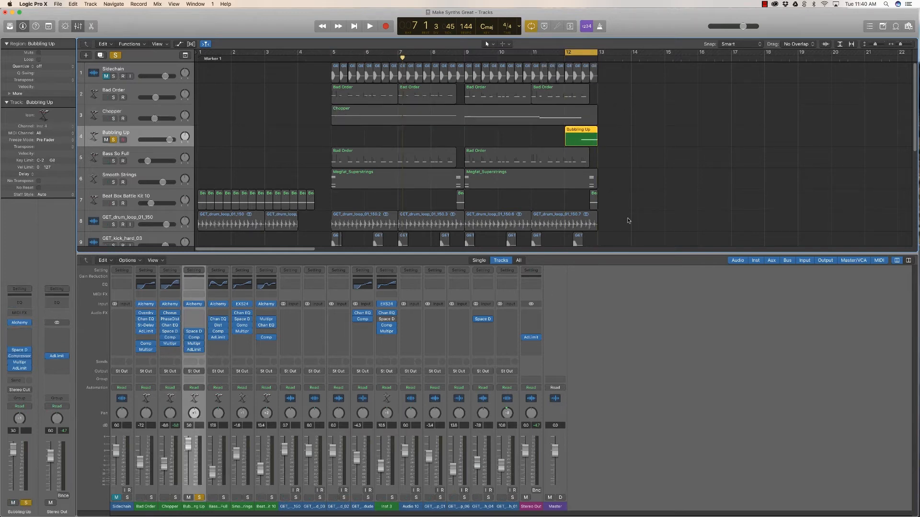
key("space")
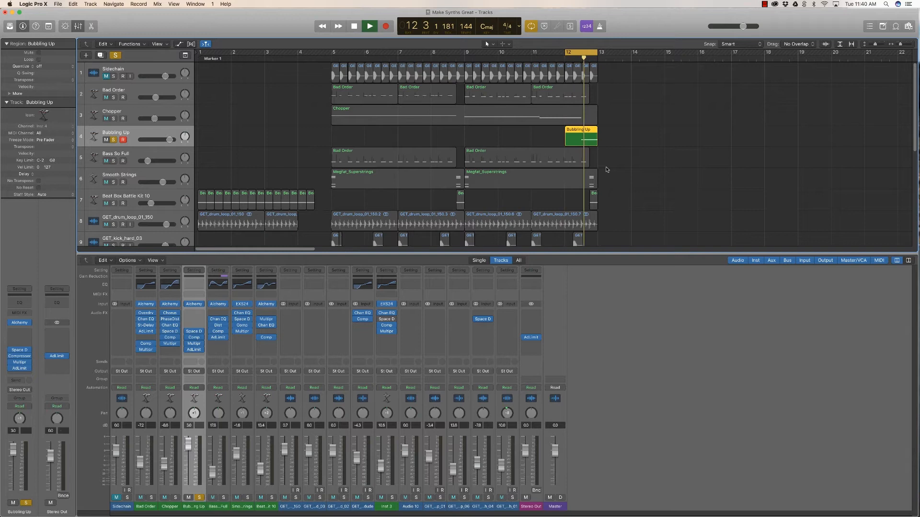
key("space")
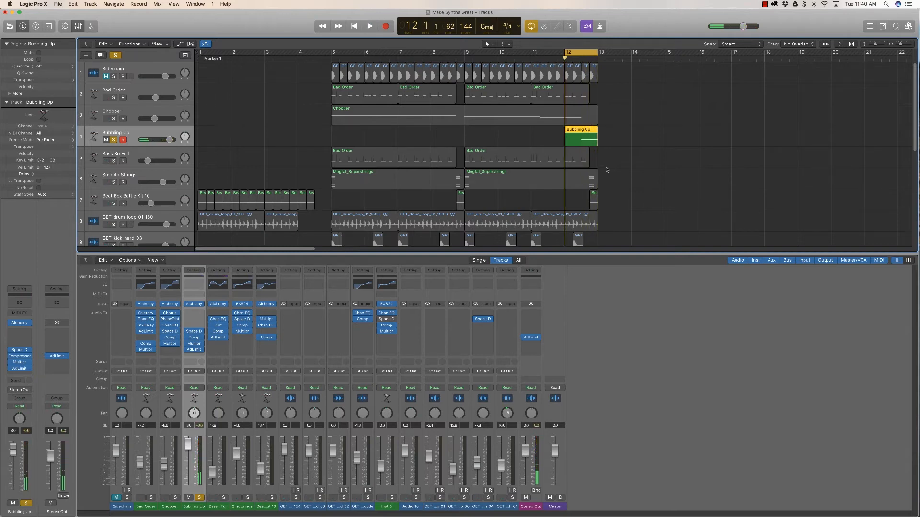
Show the Compressor settings on the Bubbling Up channel, audition the track, and close the plug-in
mouse_move(197, 332)
left_click(194, 338)
key("space")
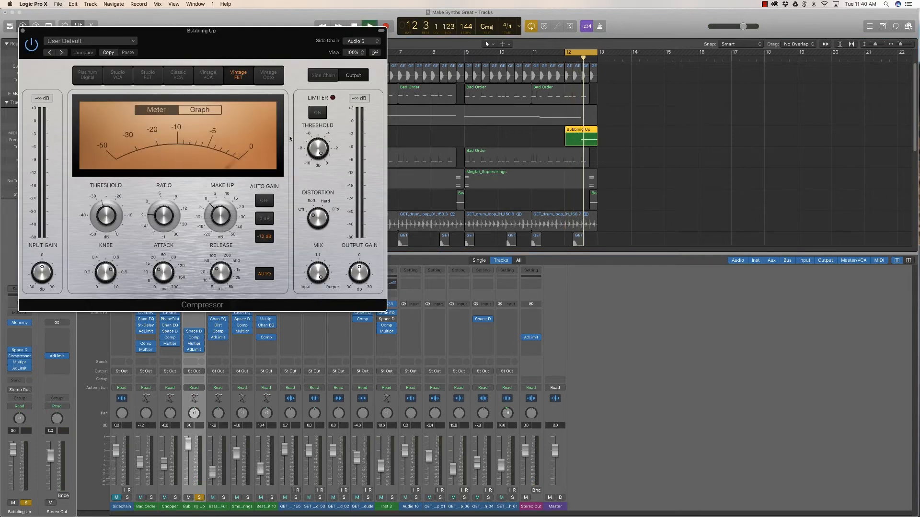
key("space")
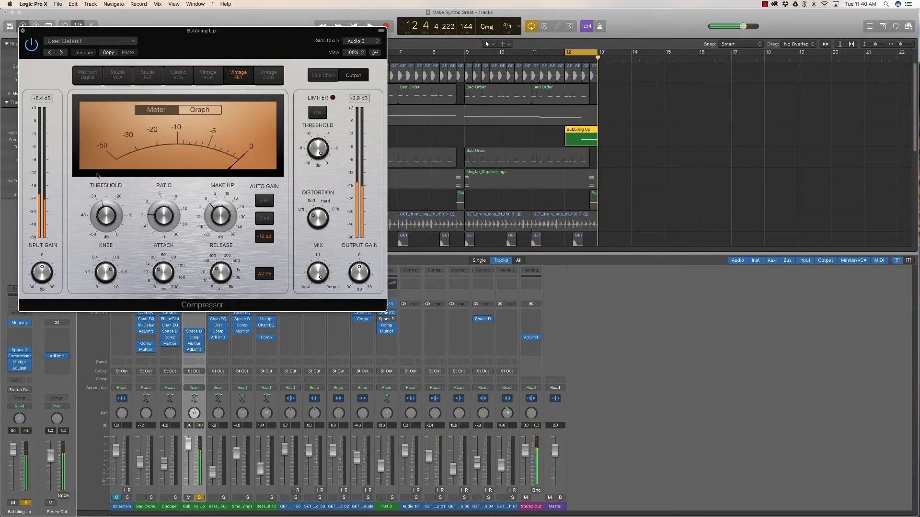
left_click(22, 30)
Show the Multipressor on the Bubbling Up channel and audition its Bright Guitar Compressor preset
left_click(194, 344)
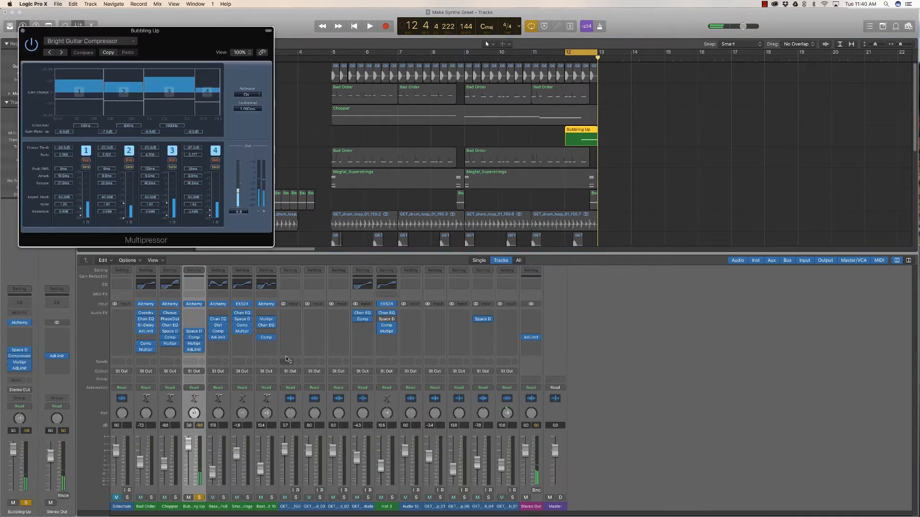
left_click_drag(161, 53, 341, 112)
key("space")
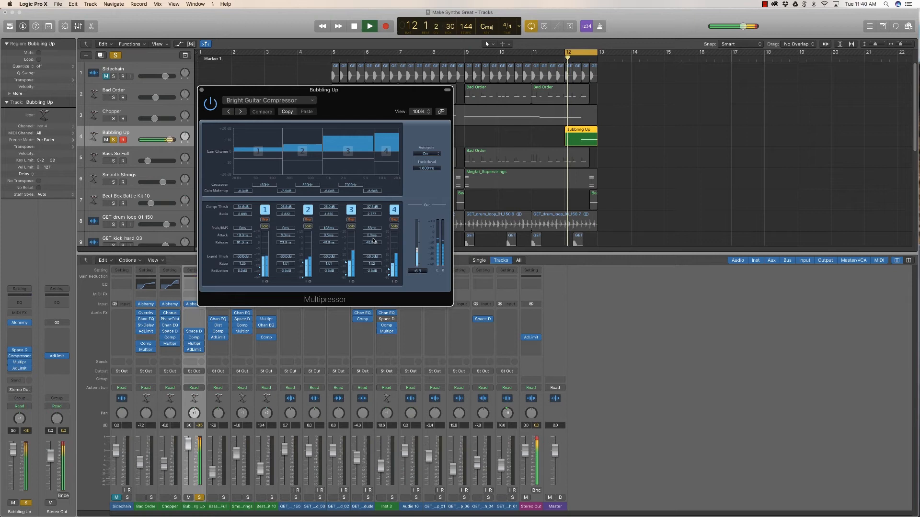
key("space")
Adjust the gain of the lowest band in the Bubbling Up Multipressor, audition the change, and close the plug-in
left_click(287, 112)
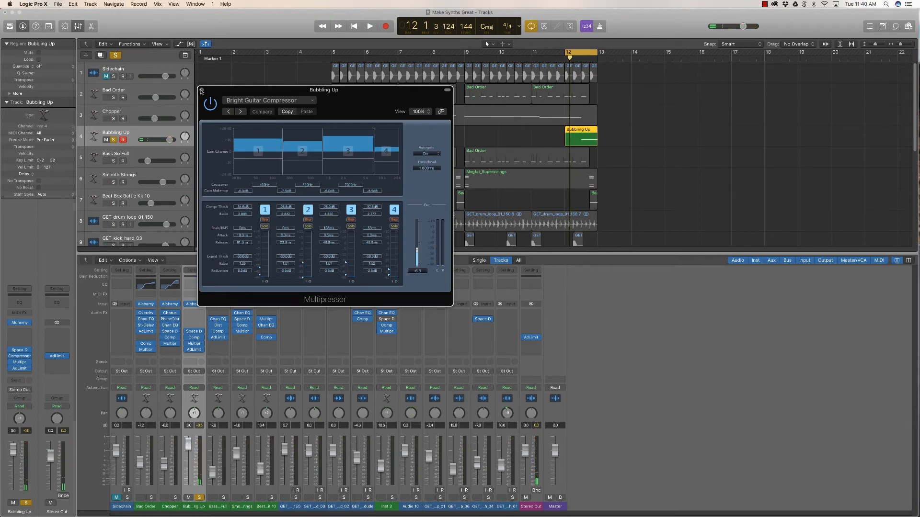
left_click_drag(245, 142, 247, 168)
key("space")
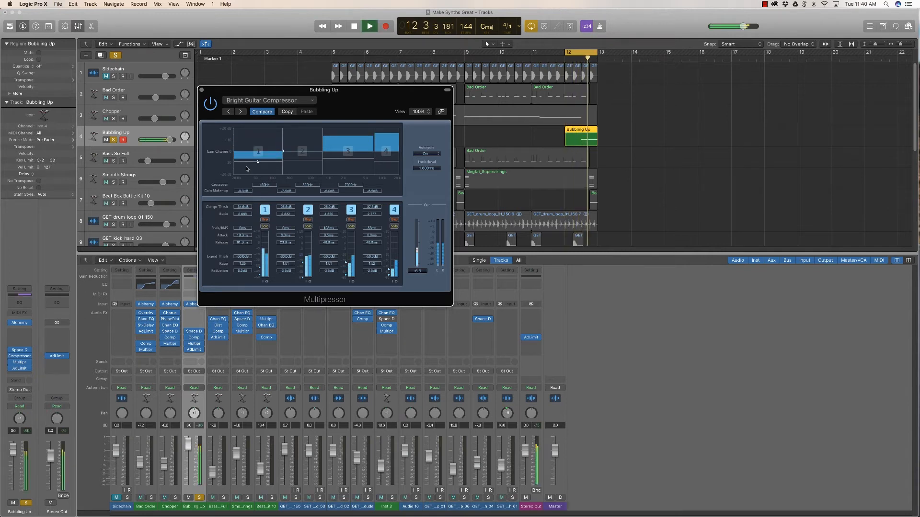
key("space")
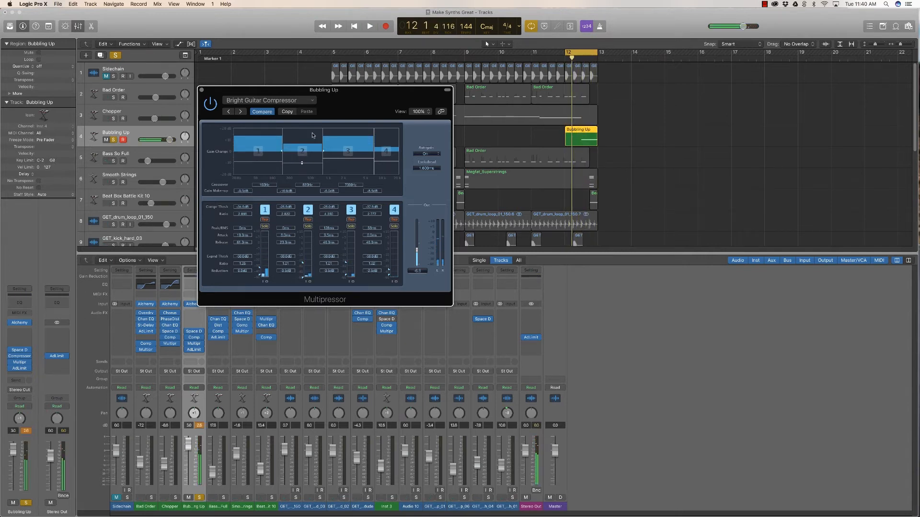
left_click(202, 90)
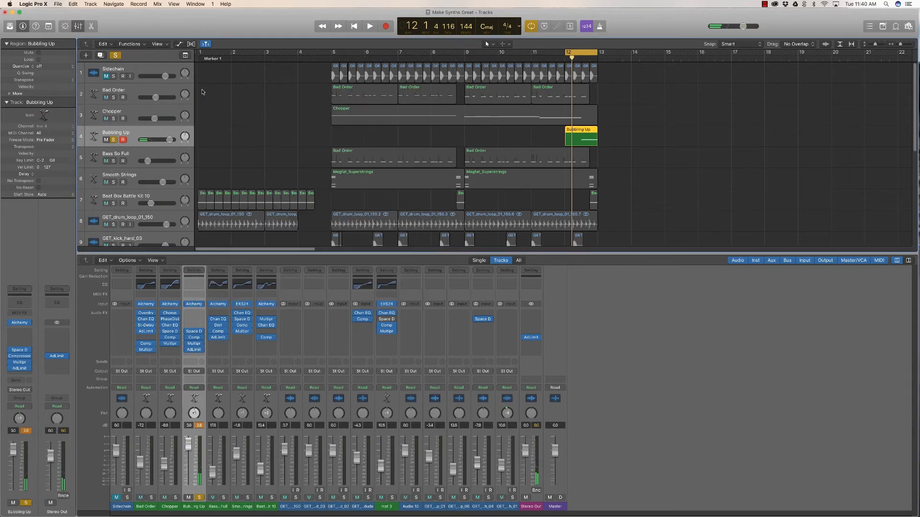
Show the Adaptive Limiter on the Bubbling Up channel, audition the track with it, and close the plug-in
left_click(194, 349)
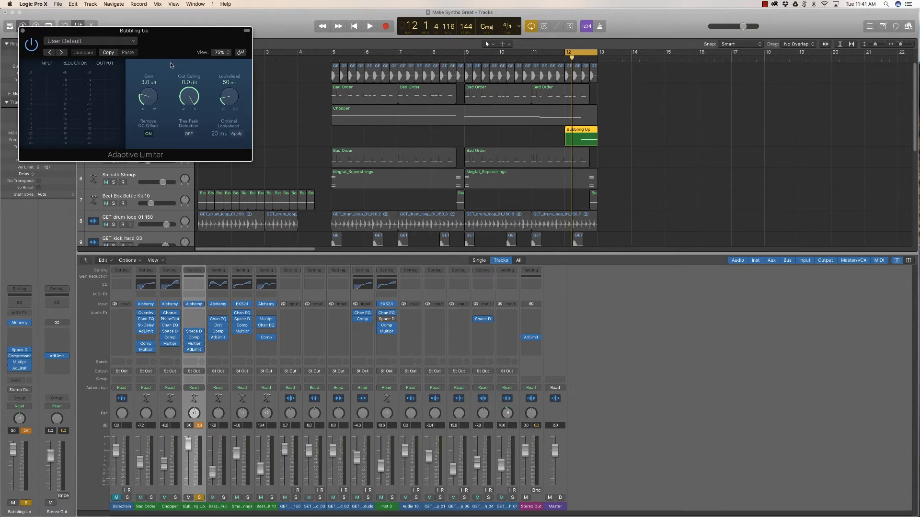
left_click_drag(154, 41, 246, 89)
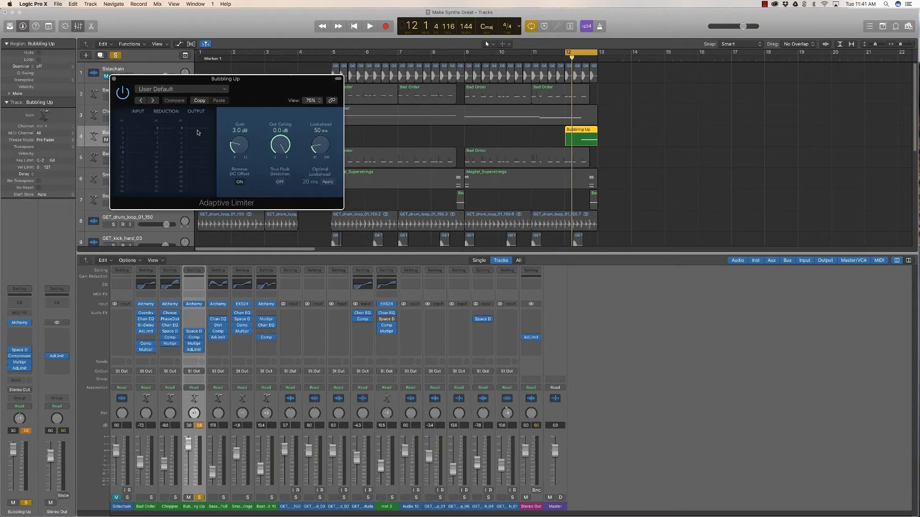
key("space")
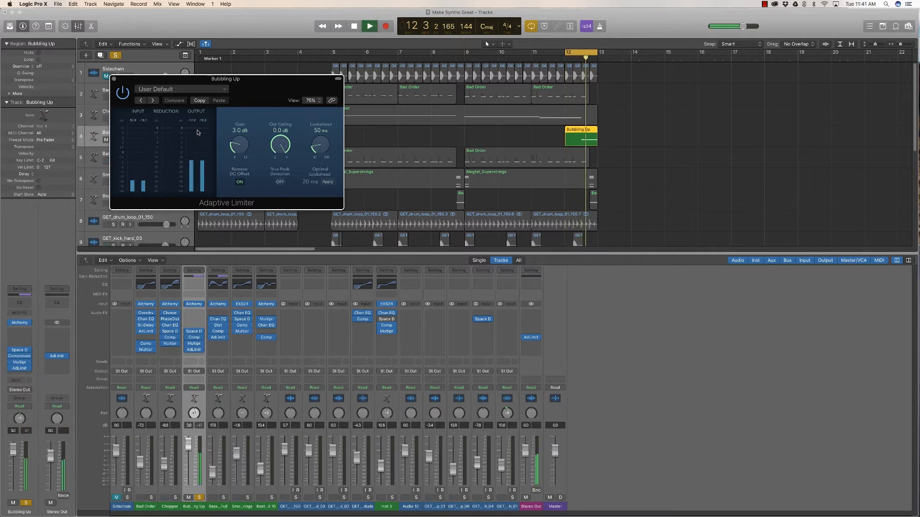
key("space")
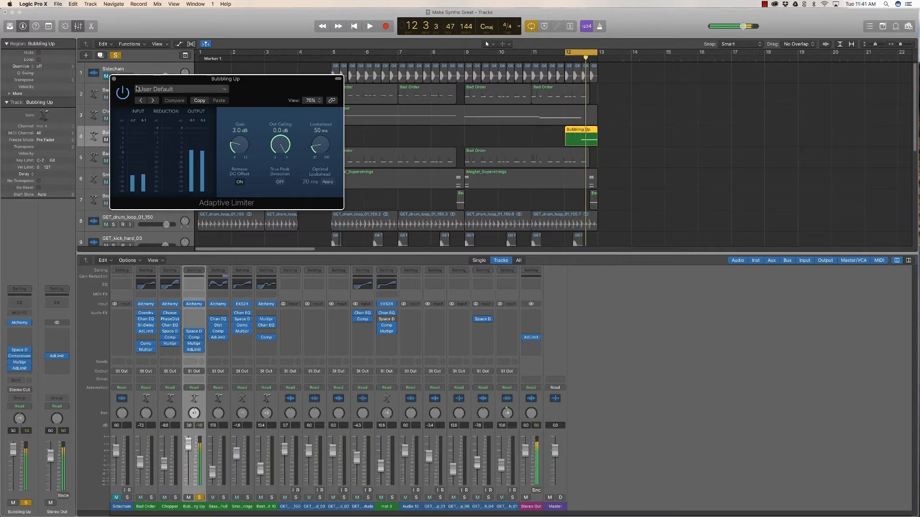
left_click(114, 80)
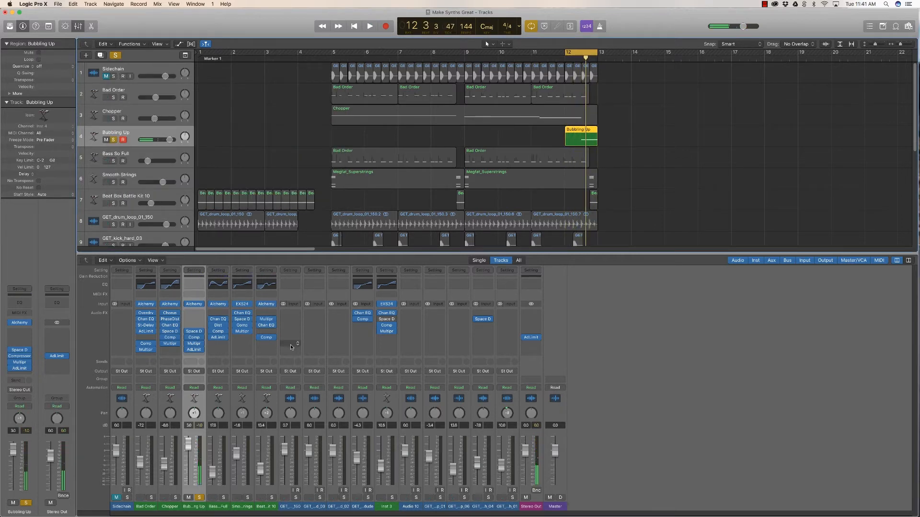
Switch the solo to Bass So Full, hide the mixer, and play it with the cycle range set from bar 5 to 13
left_click(114, 140)
left_click(113, 161)
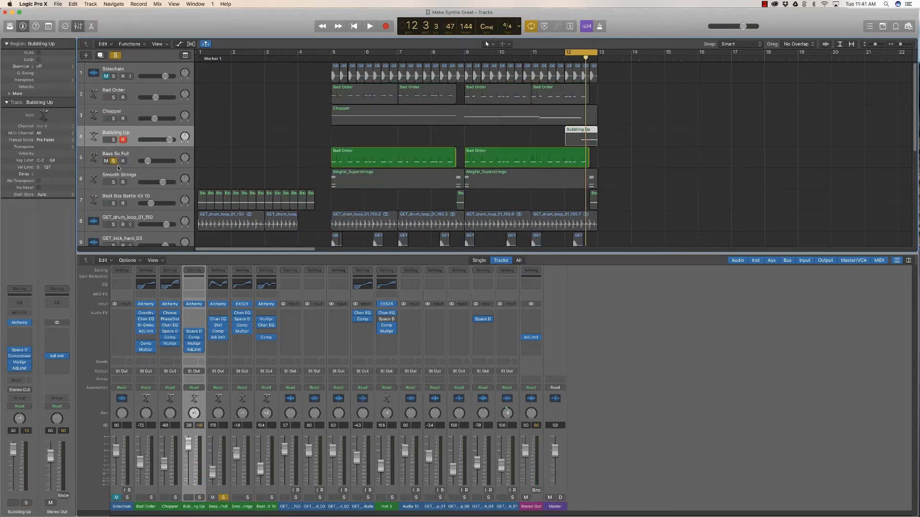
key("x")
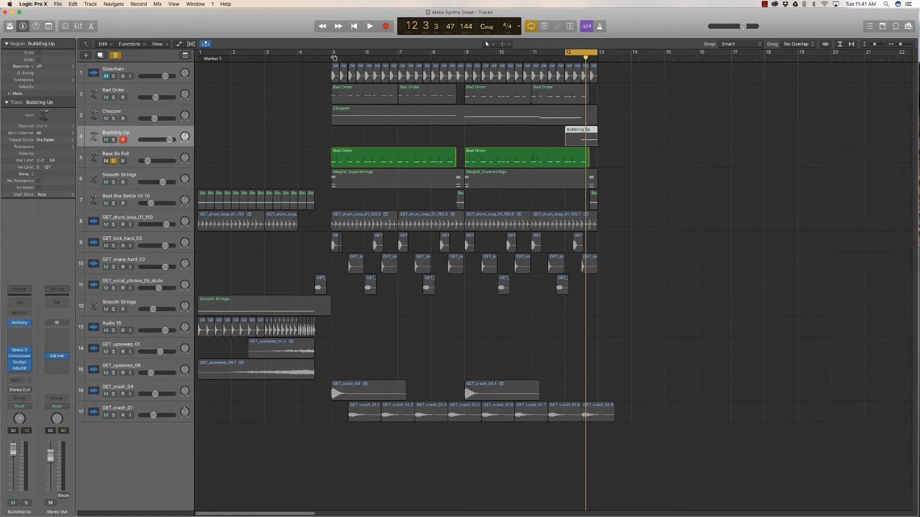
left_click_drag(334, 53, 601, 96)
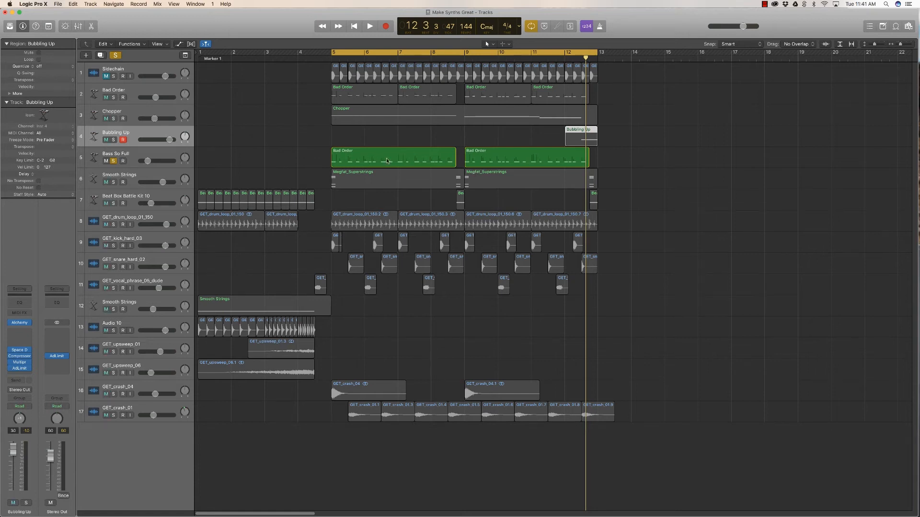
key("space")
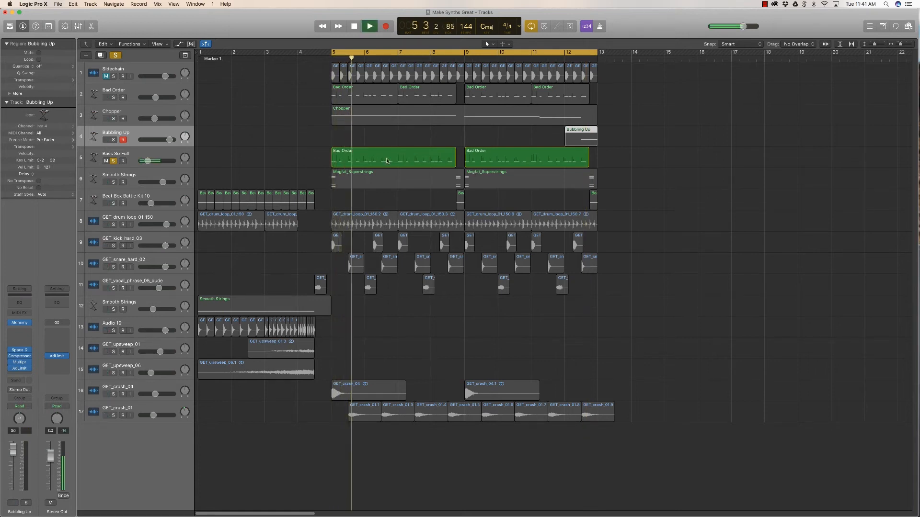
Select the Bass So Full track, stop playback, and examine its Alchemy synth and preset browser before closing it
left_click(165, 154)
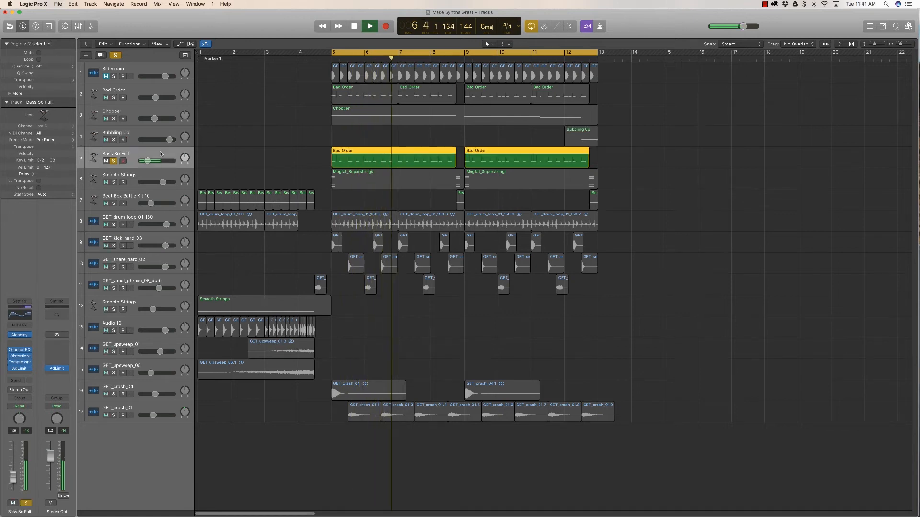
key("space")
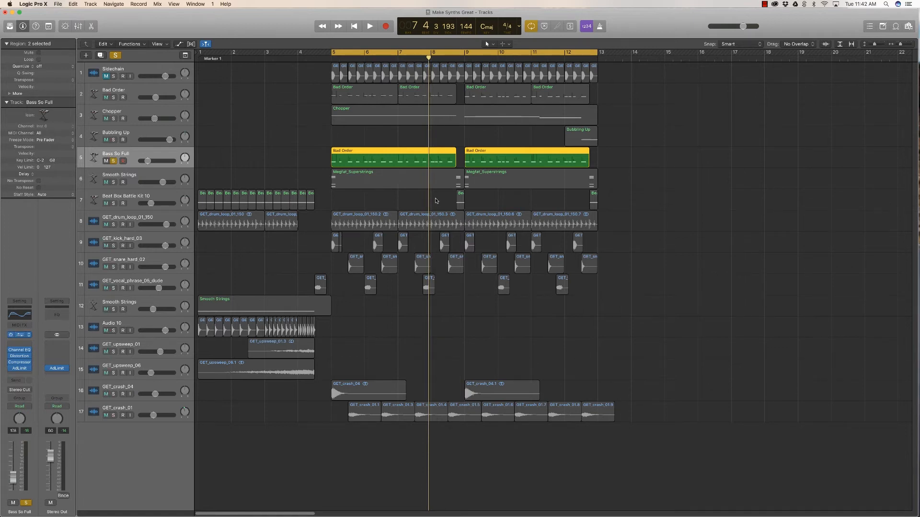
left_click_drag(304, 44, 554, 133)
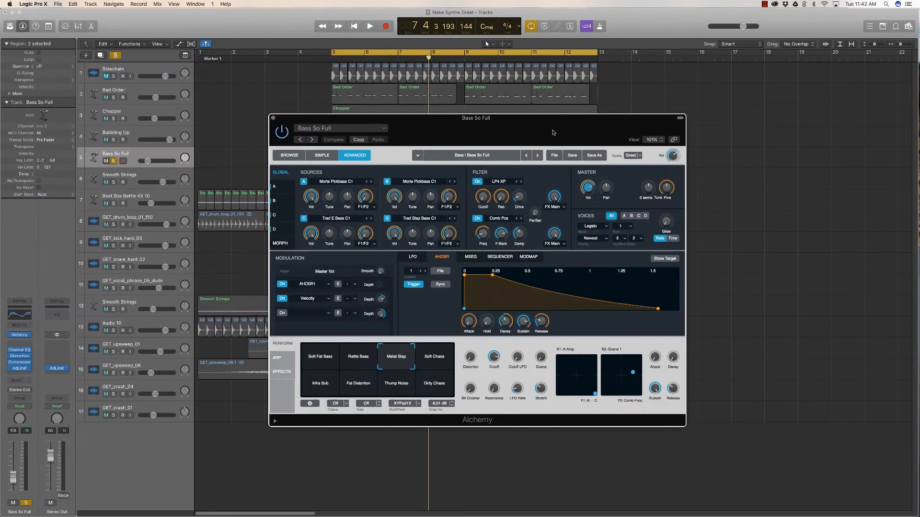
left_click(301, 156)
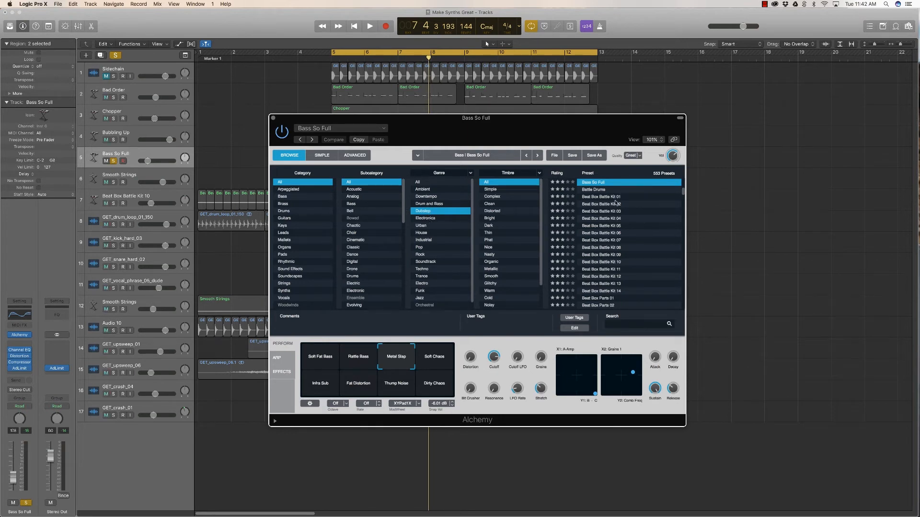
left_click(272, 118)
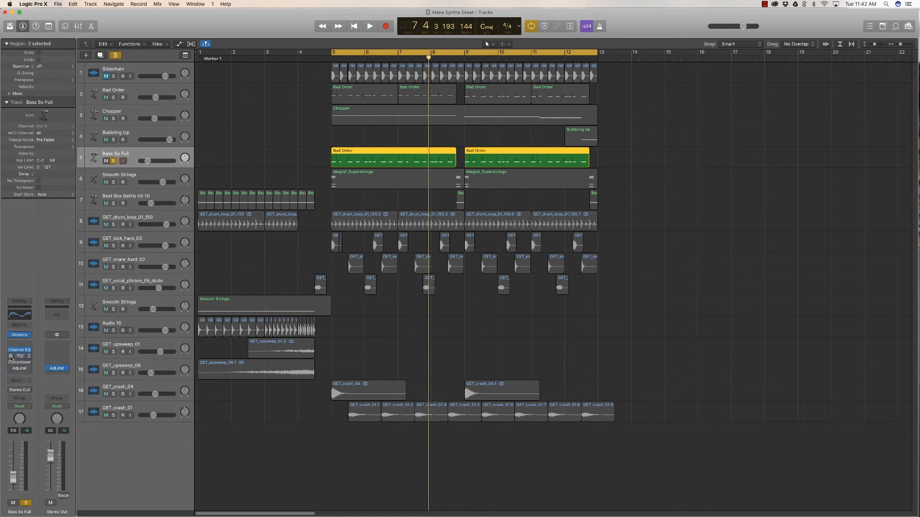
Play Bass So Full with its effects bypassed, and enable and show its Channel EQ
key("space")
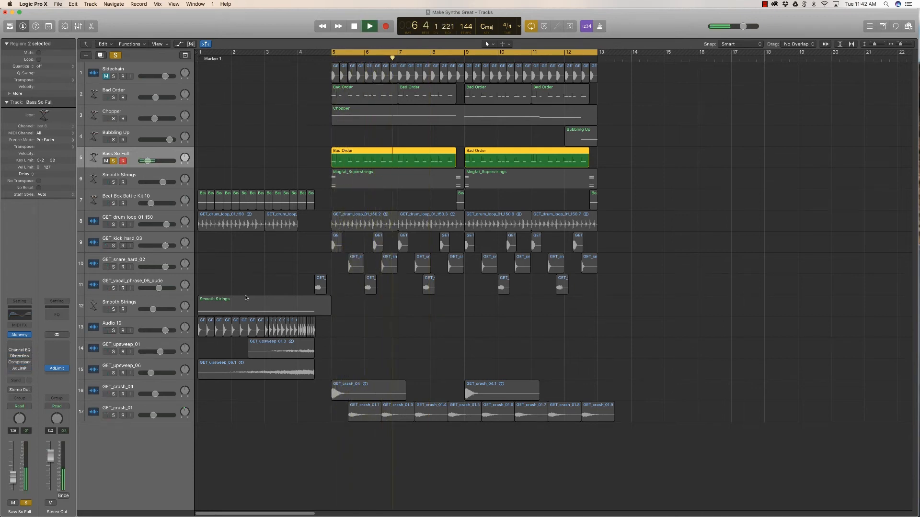
key("space")
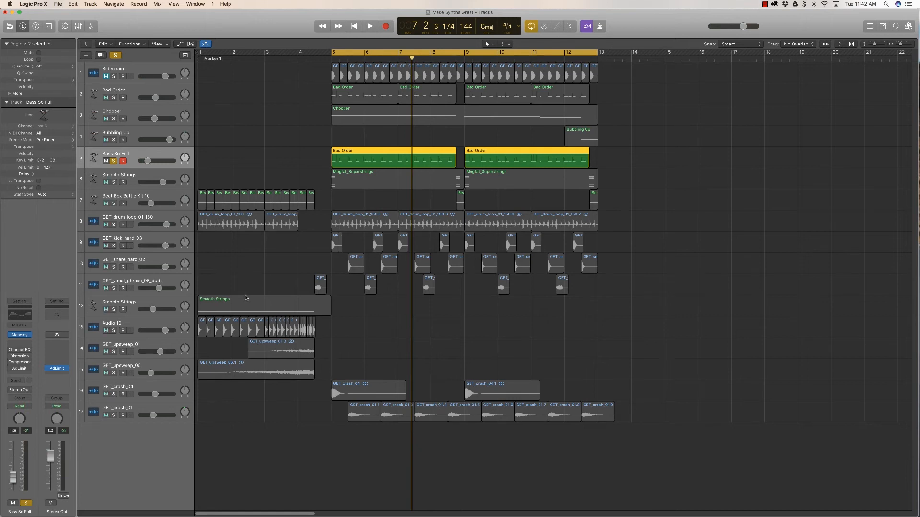
left_click(11, 350)
left_click(19, 350)
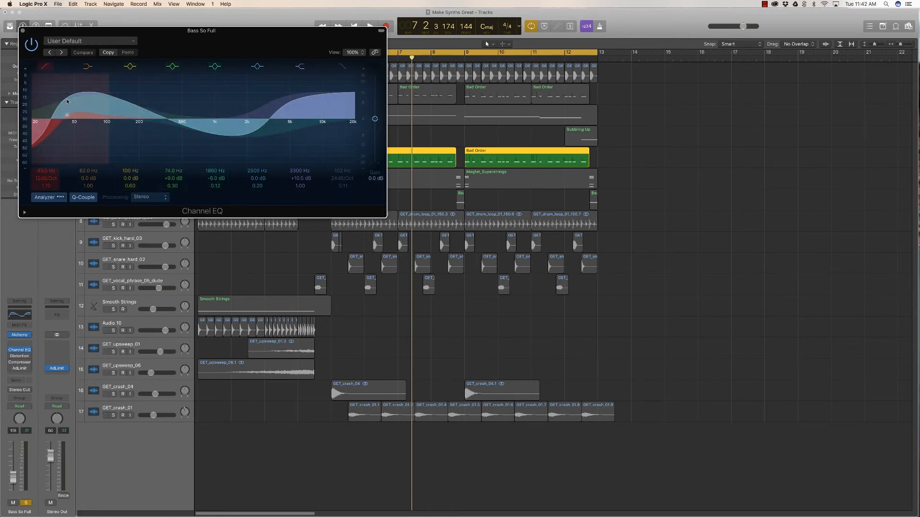
Audition Bass So Full with the Channel EQ switched off and on, and close the plug-in
left_click_drag(284, 41, 667, 207)
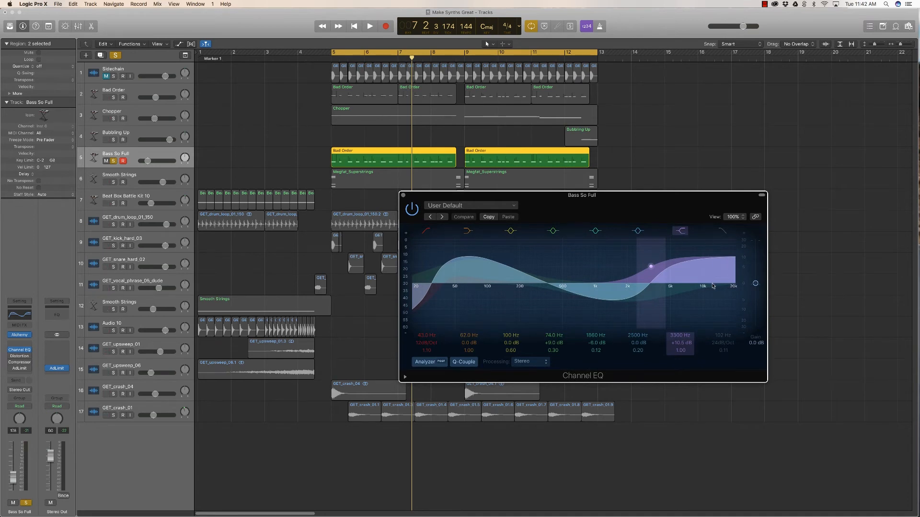
key("space")
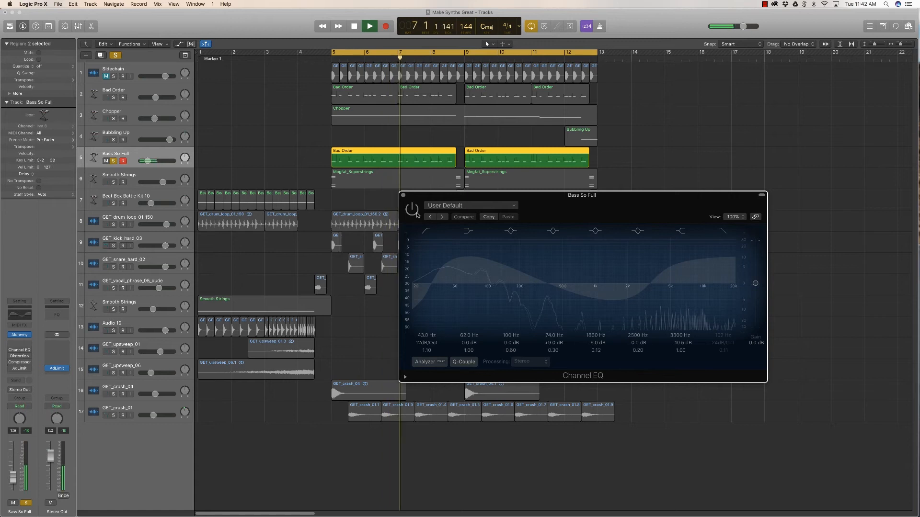
key("space")
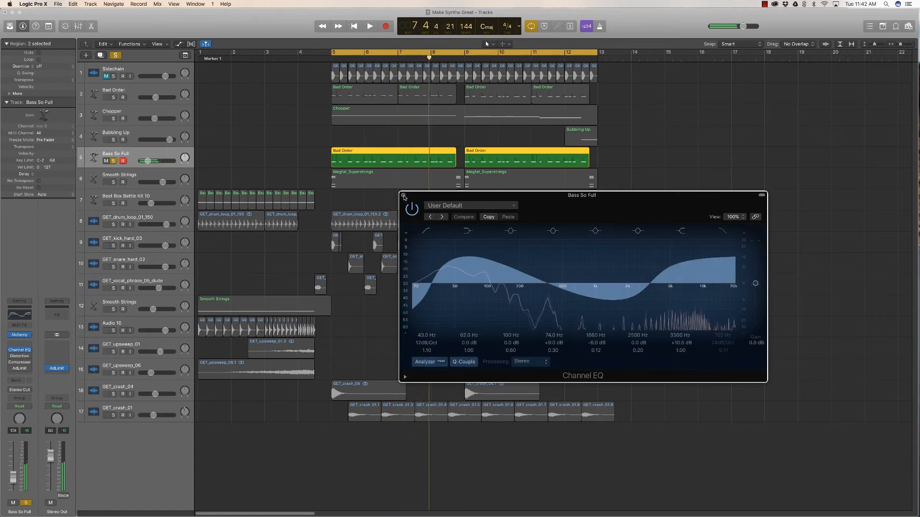
left_click(404, 196)
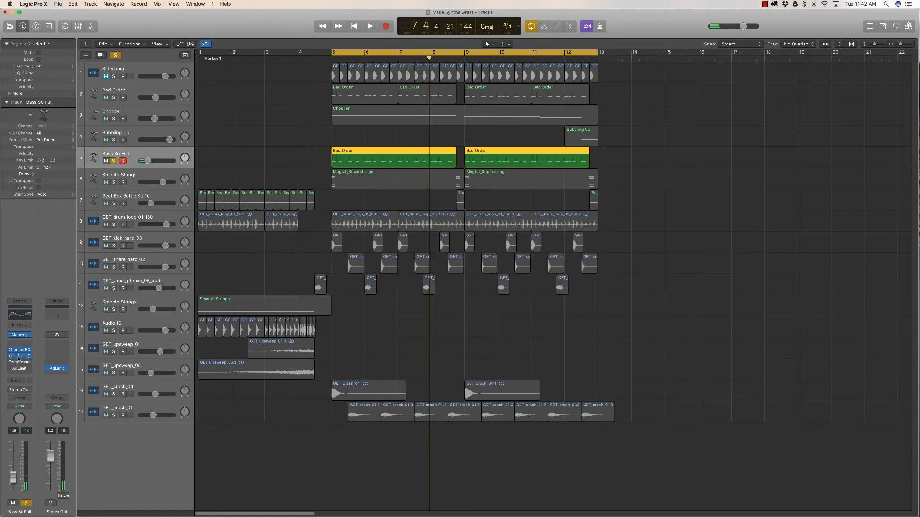
Enable and show the Distortion on Bass So Full, compare it bypassed and active during playback, and close it
left_click(19, 356)
left_click_drag(156, 39, 623, 237)
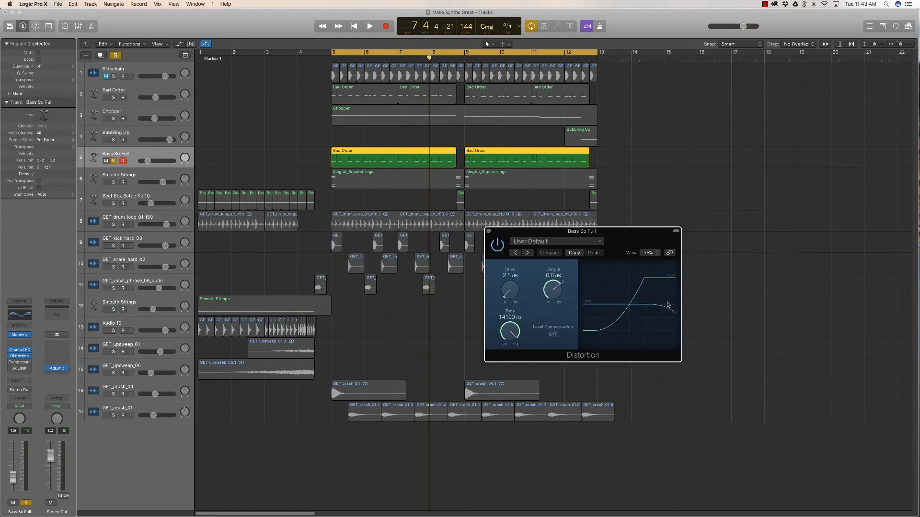
key("space")
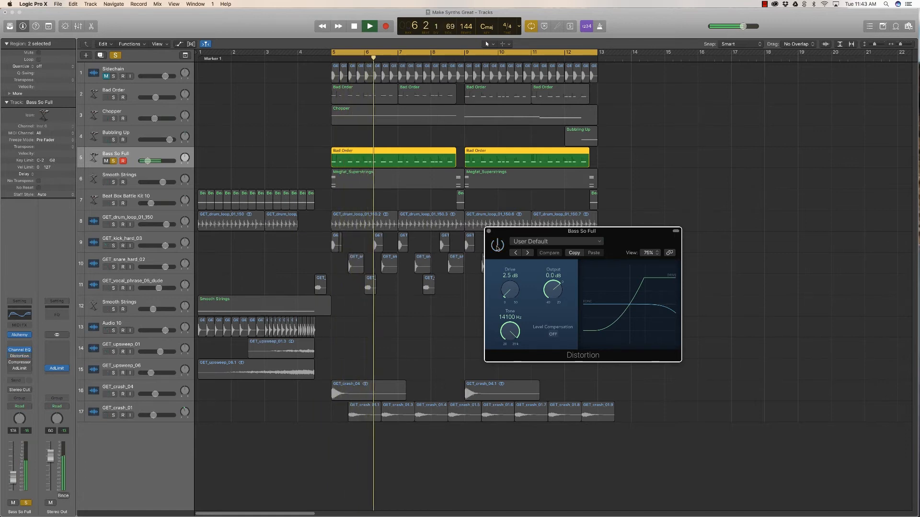
key("space")
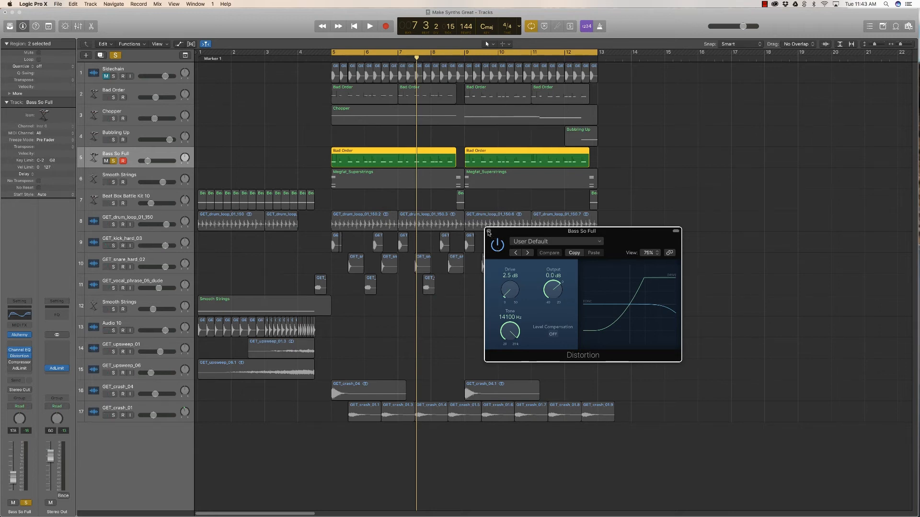
left_click(489, 233)
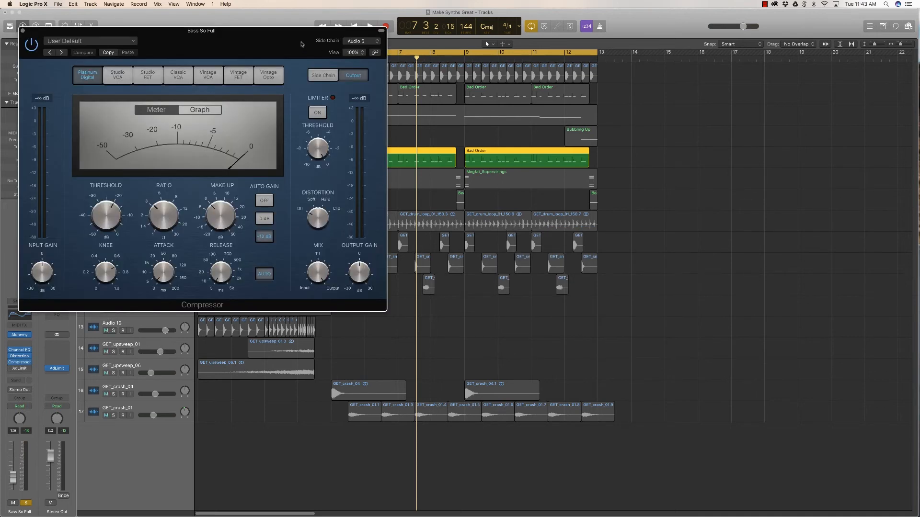
Enable and show the Compressor on Bass So Full, audition the bass through it, and close the plug-in
left_click_drag(279, 33, 644, 171)
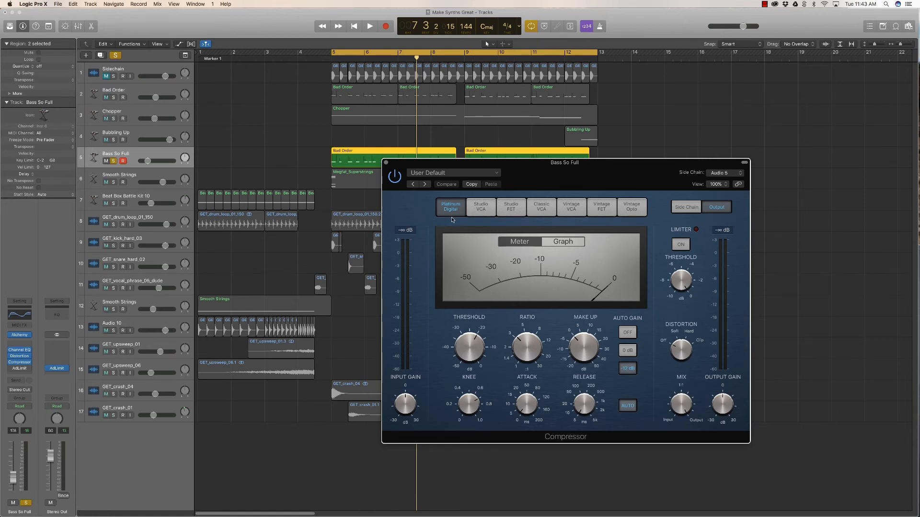
mouse_move(526, 405)
mouse_move(526, 347)
key("space")
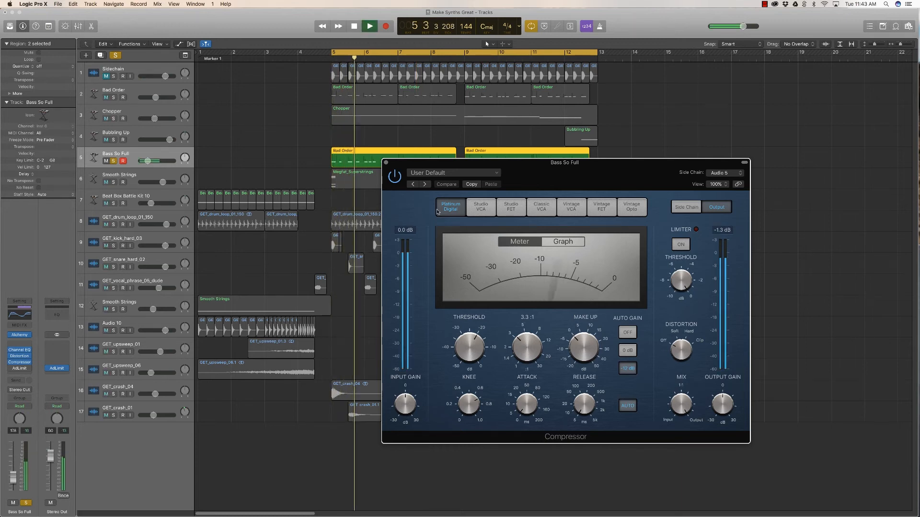
key("space")
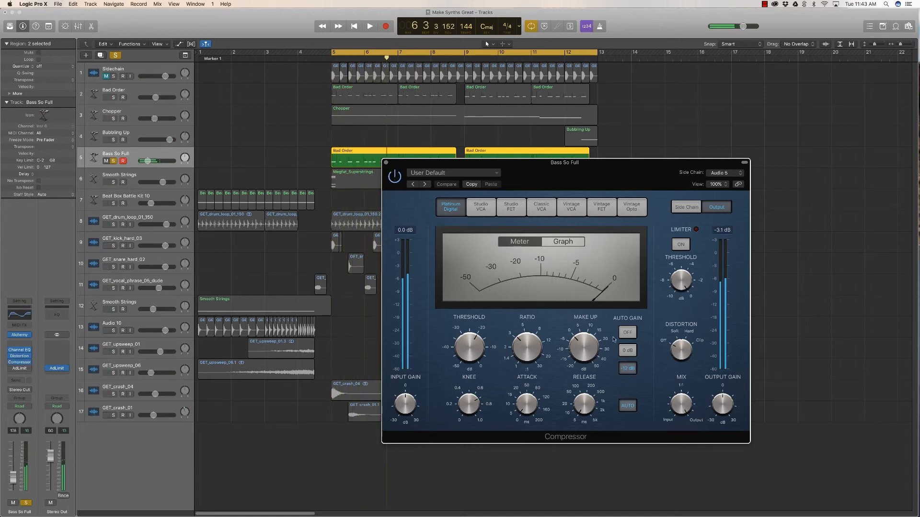
mouse_move(578, 324)
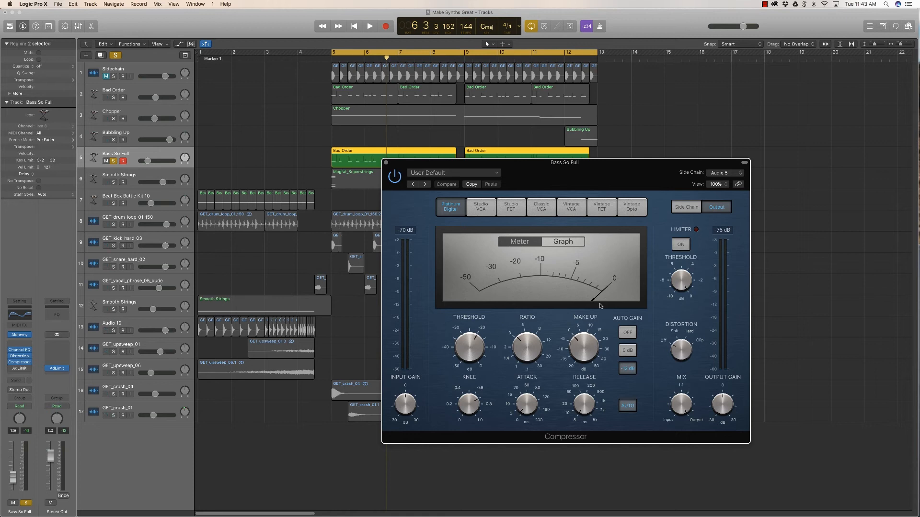
key("space")
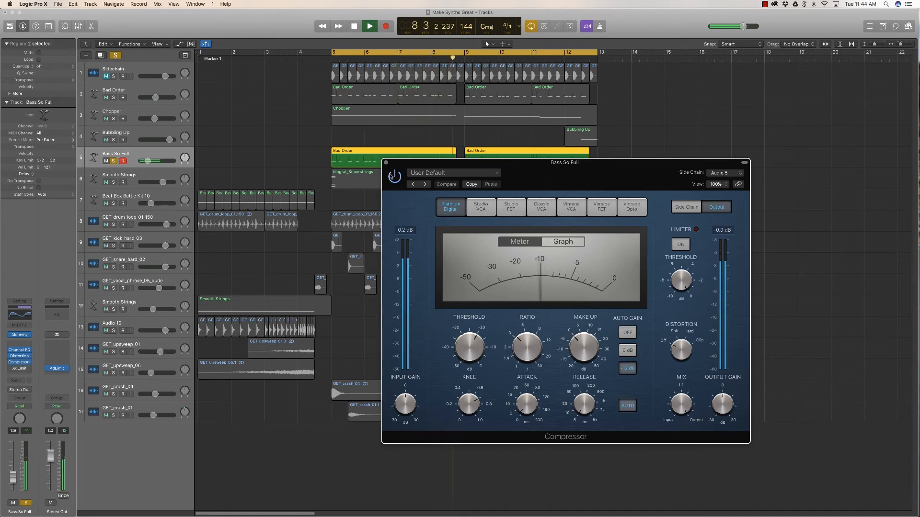
key("space")
left_click(386, 162)
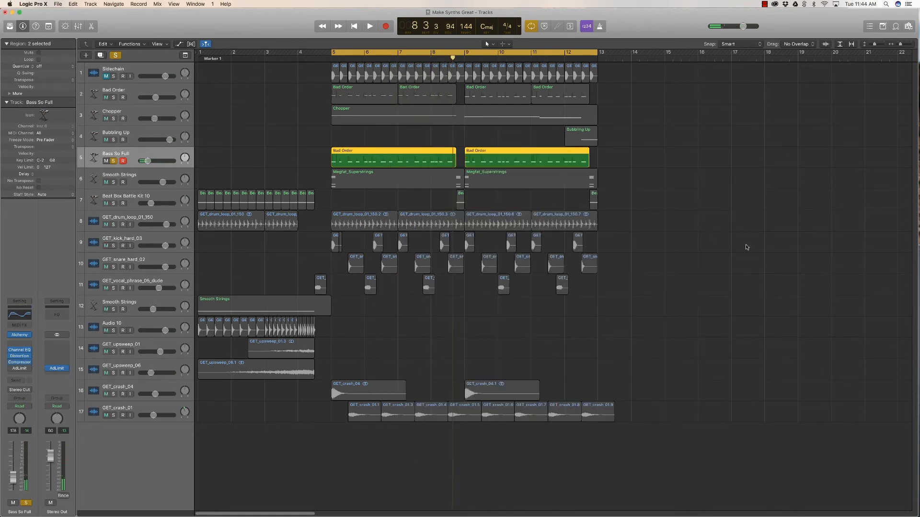
left_click(747, 247)
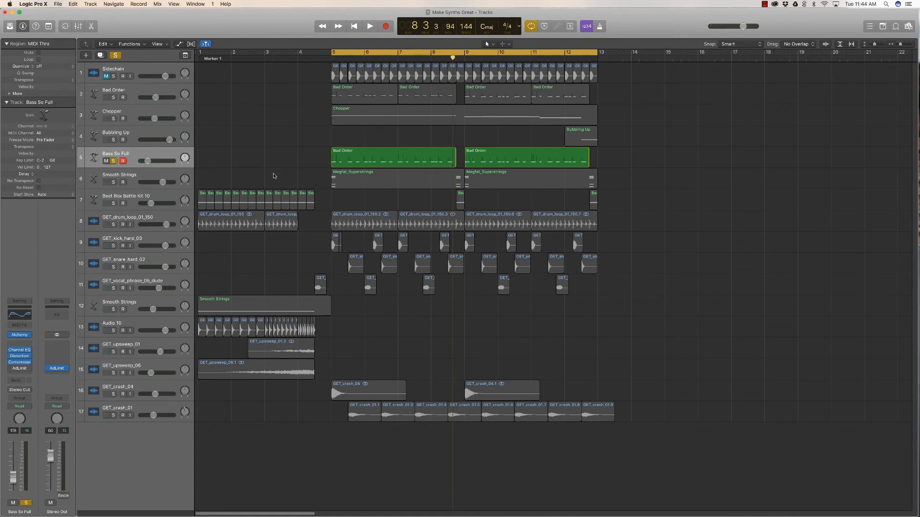
Enable and show the Adaptive Limiter on the Bass So Full channel, and close the plug-in
left_click(19, 368)
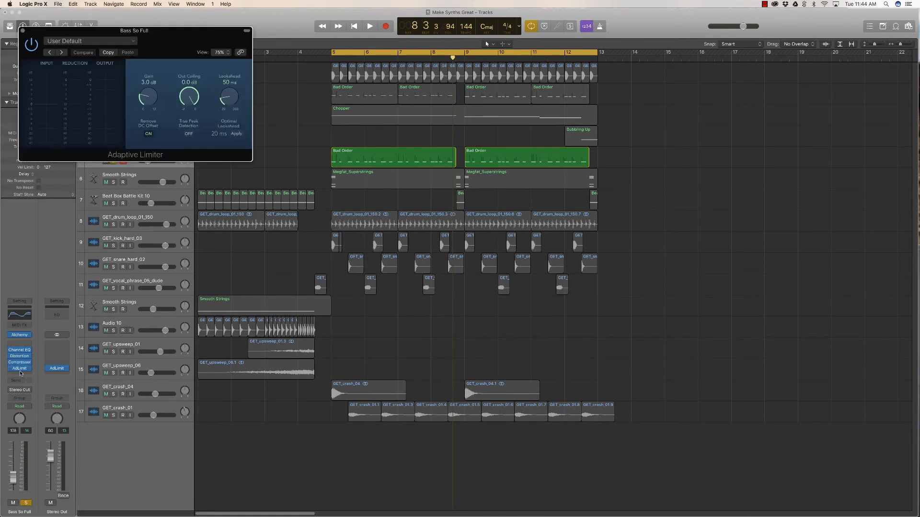
left_click_drag(165, 47, 232, 93)
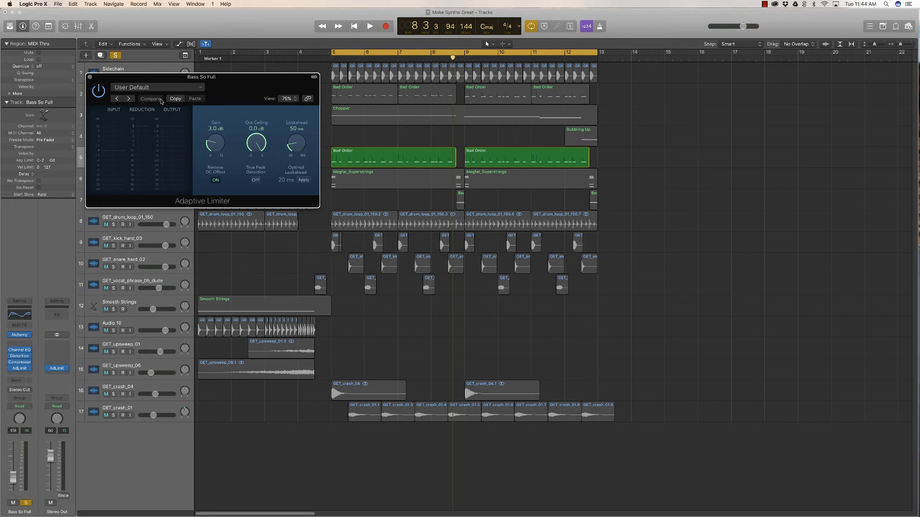
left_click(90, 77)
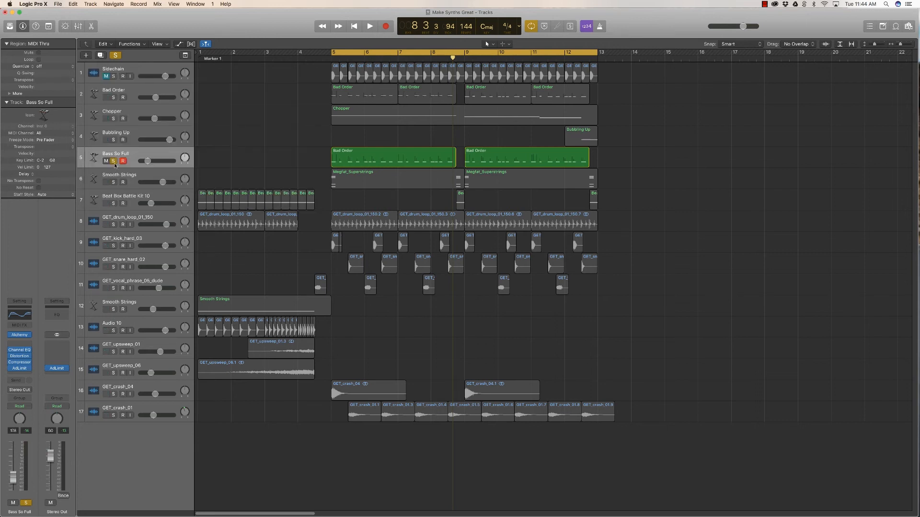
Switch the solo to the Smooth Strings track and show its EXS24 sampler
left_click(152, 178)
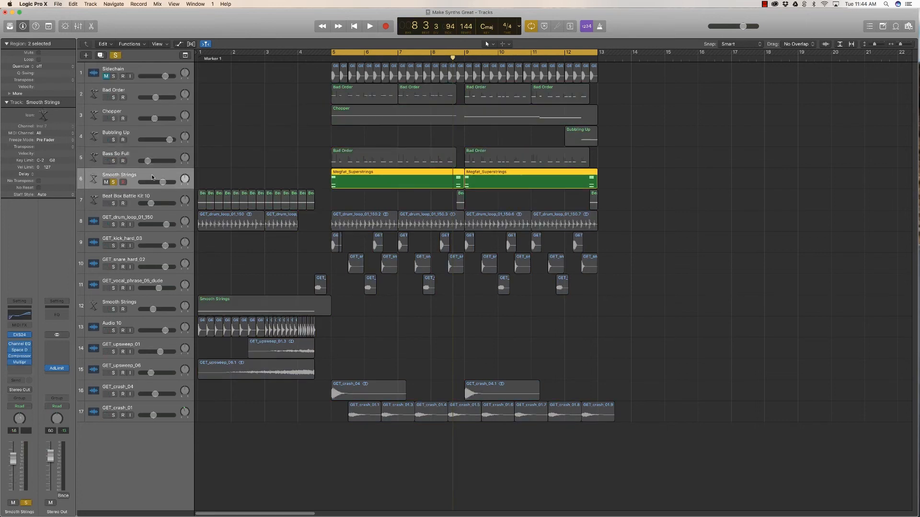
left_click(20, 335)
left_click_drag(158, 39, 400, 185)
Browse the Synthesizers categories in the EXS24 instrument list without changing the instrument, and close the sampler
left_click(436, 212)
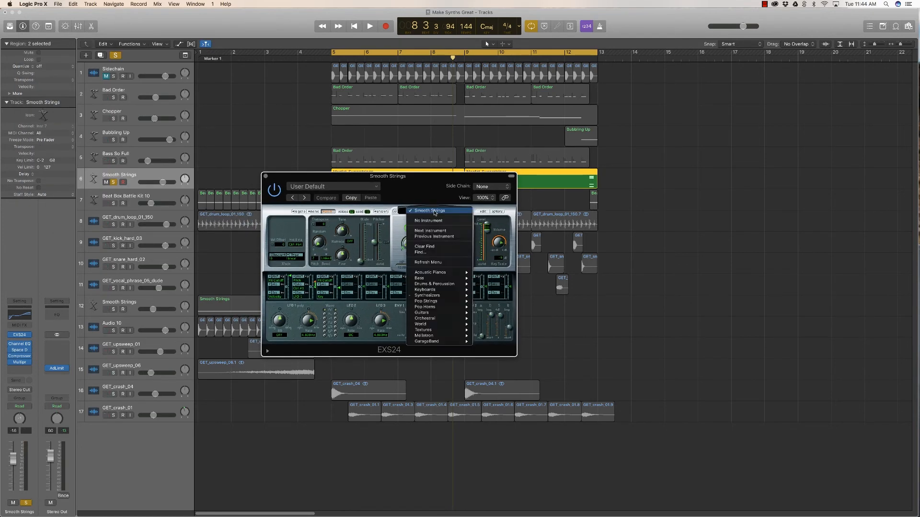
mouse_move(422, 296)
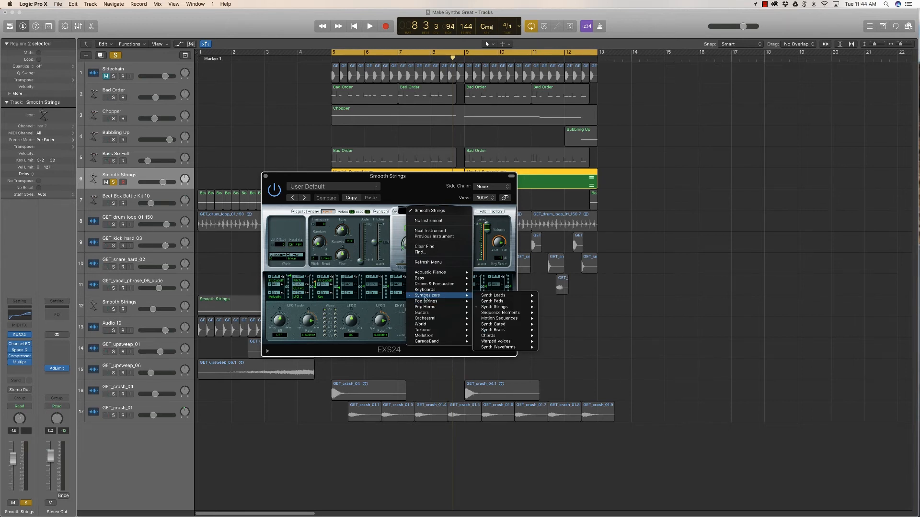
mouse_move(487, 311)
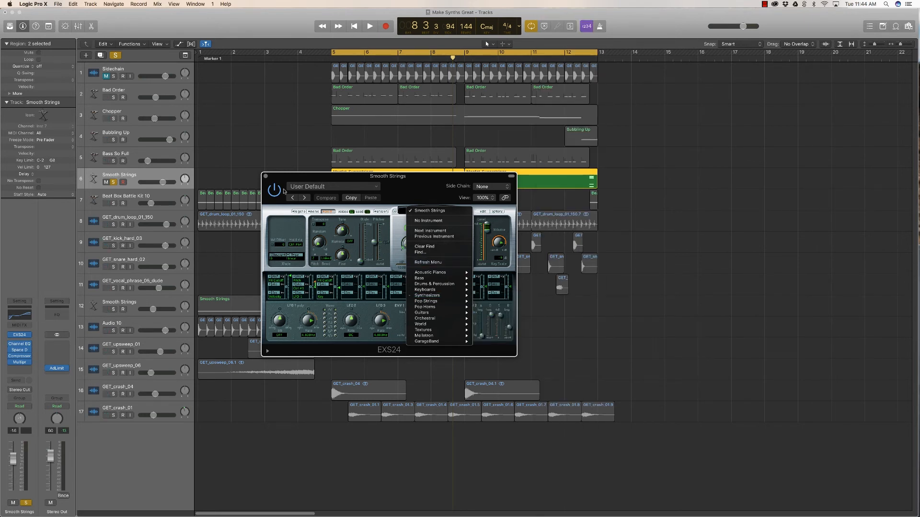
left_click(266, 178)
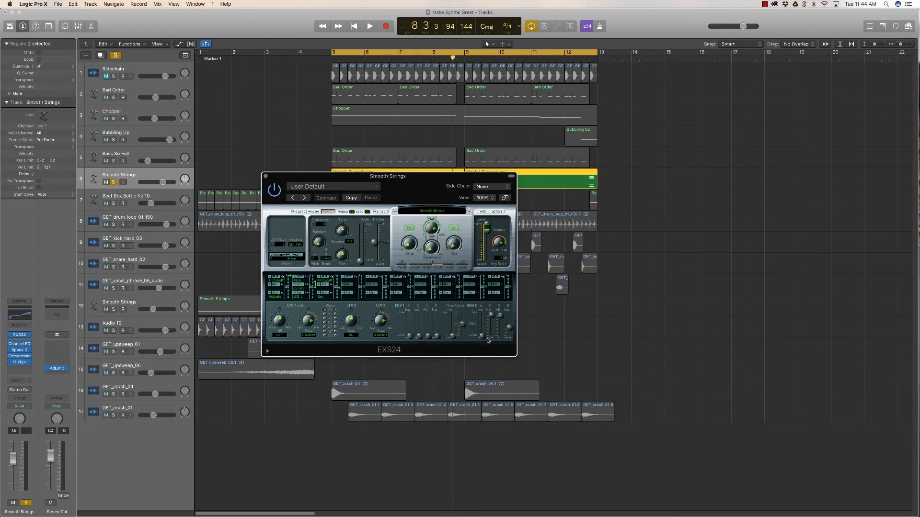
left_click(266, 177)
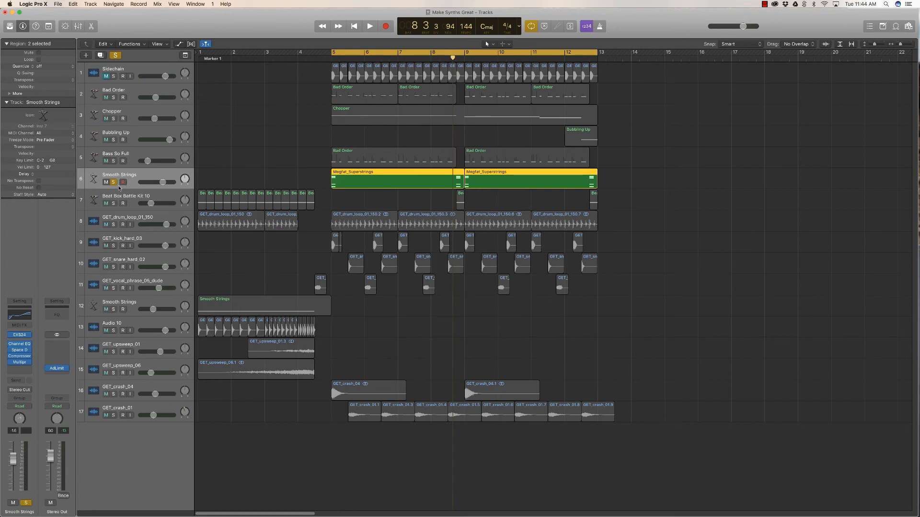
Bypass the Multipressor, Compressor, Space Designer and Channel EQ on Smooth Strings, and play the track dry
left_click(11, 362)
left_click(10, 356)
left_click(11, 350)
left_click(10, 344)
key("space")
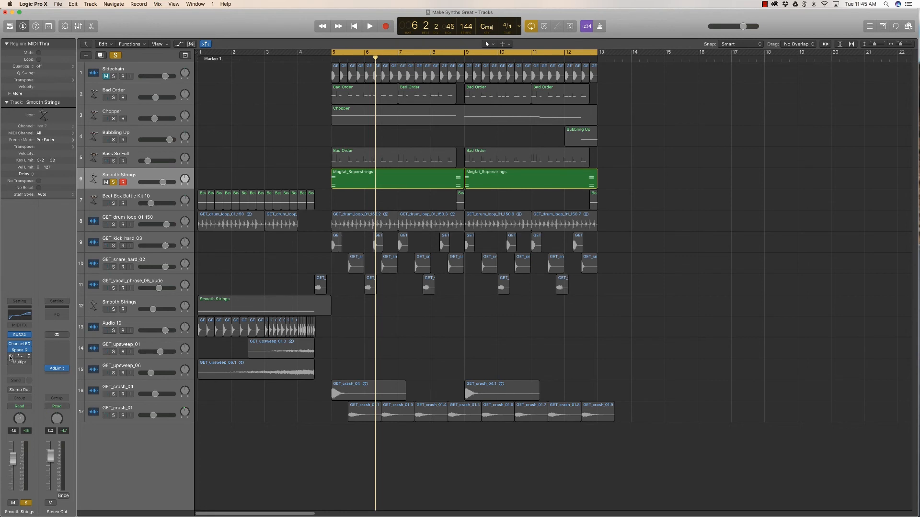
Enable and show the Compressor on Smooth Strings, and play the track through it
left_click(11, 356)
left_click(21, 357)
left_click_drag(227, 45, 655, 184)
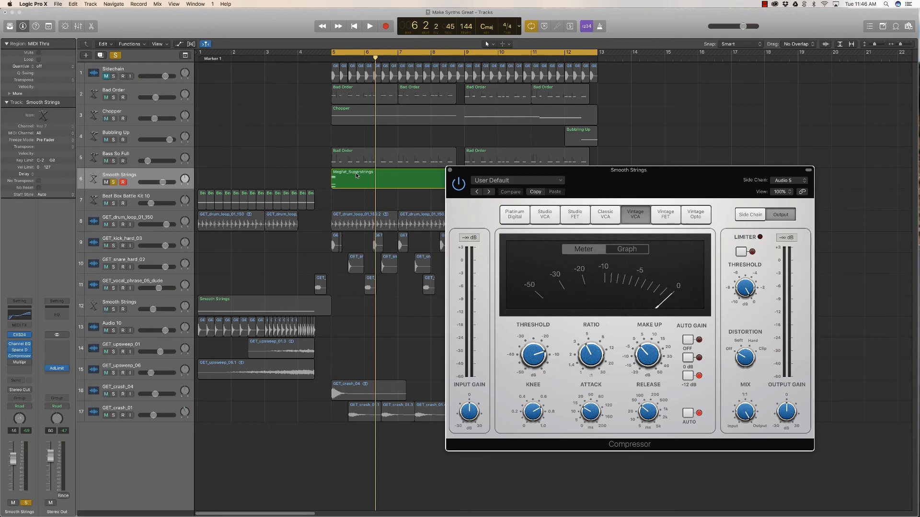
key("space")
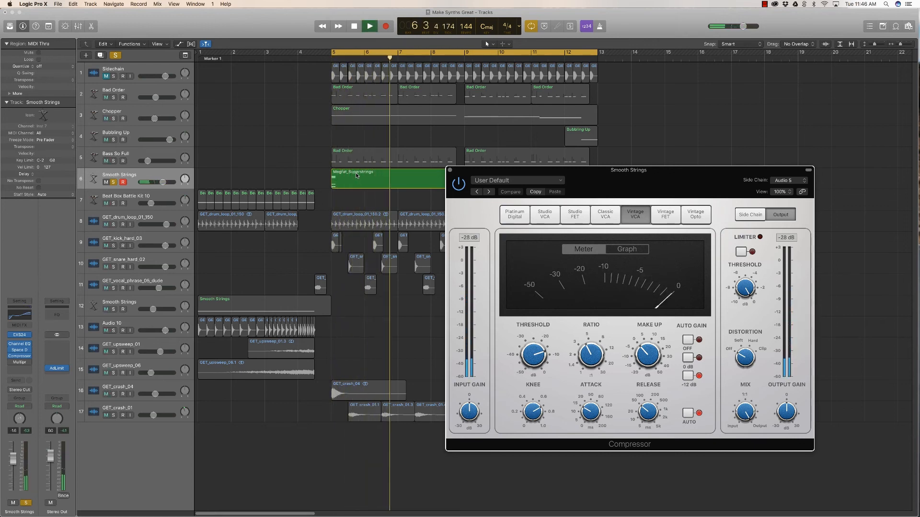
Adjust the threshold of the Smooth Strings Compressor, play the track through it, and close the Compressor
key("space")
left_click_drag(536, 354, 538, 363)
key("space")
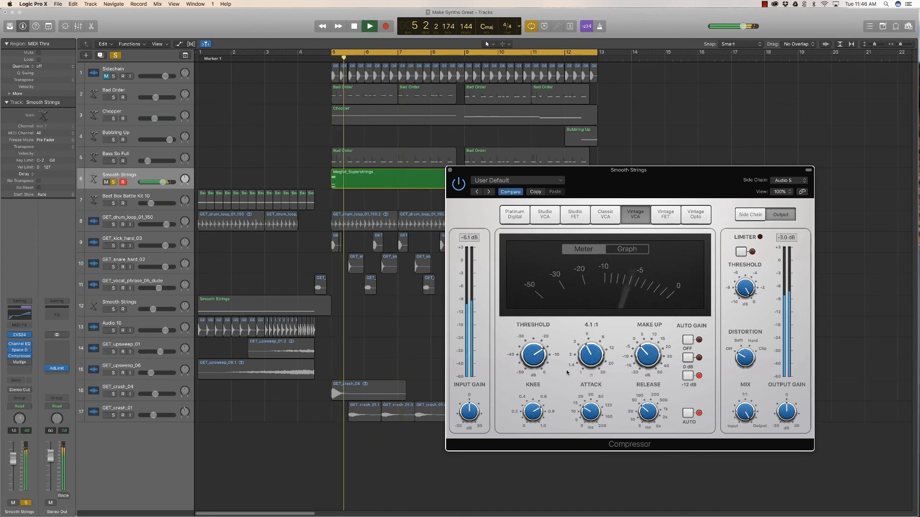
left_click(450, 170)
key("space")
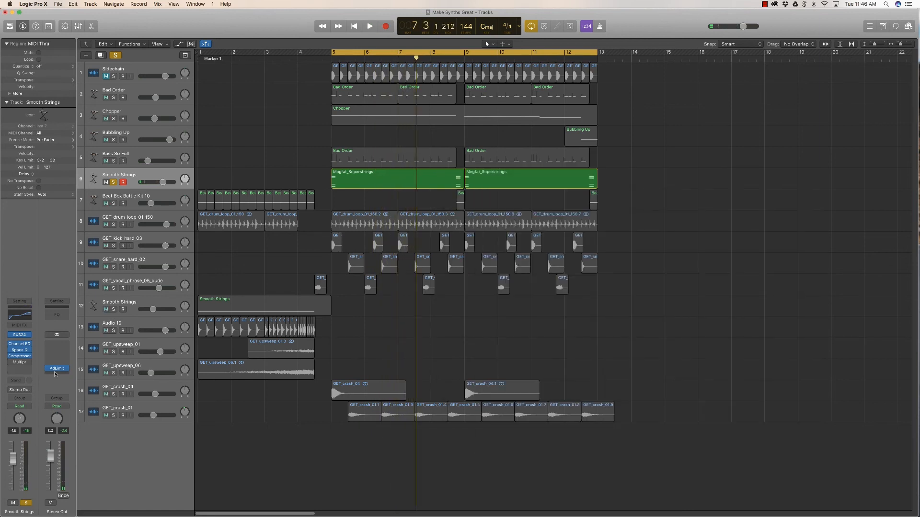
Enable and show the Multipressor on Smooth Strings, slightly adjust its third band in the graph, and close it
left_click(19, 363)
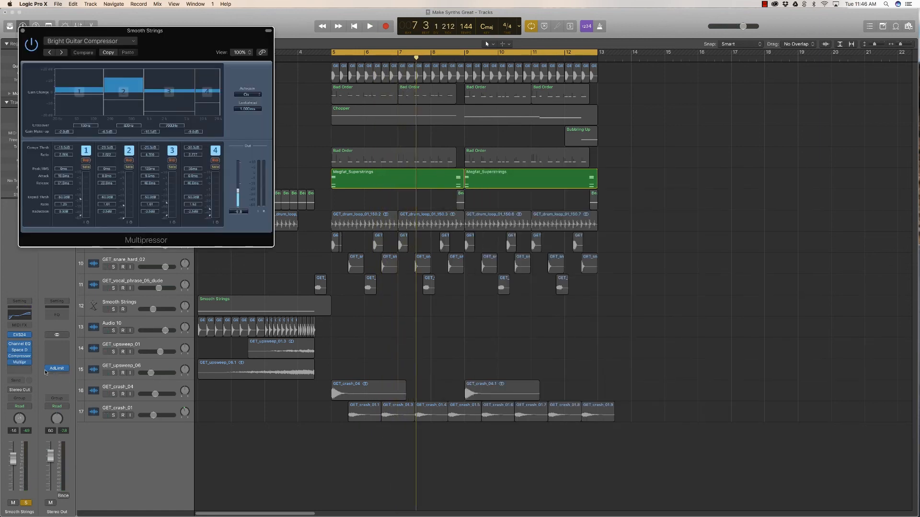
left_click_drag(159, 50, 609, 229)
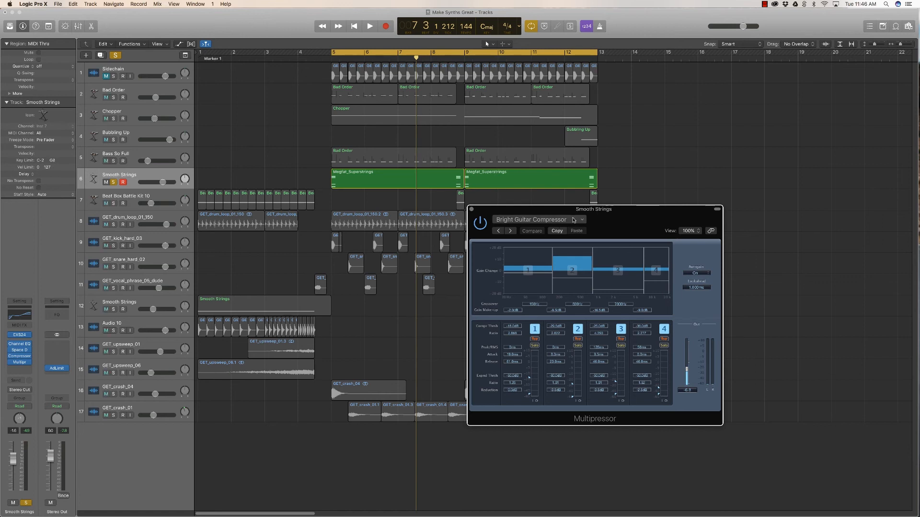
mouse_move(615, 290)
left_mouse_down()
mouse_move(615, 279)
mouse_move(614, 290)
left_mouse_up()
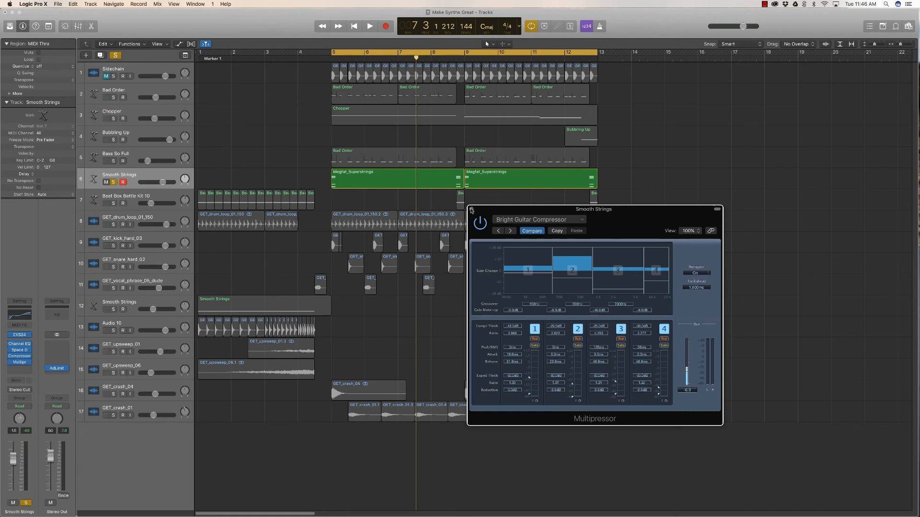
left_click(471, 210)
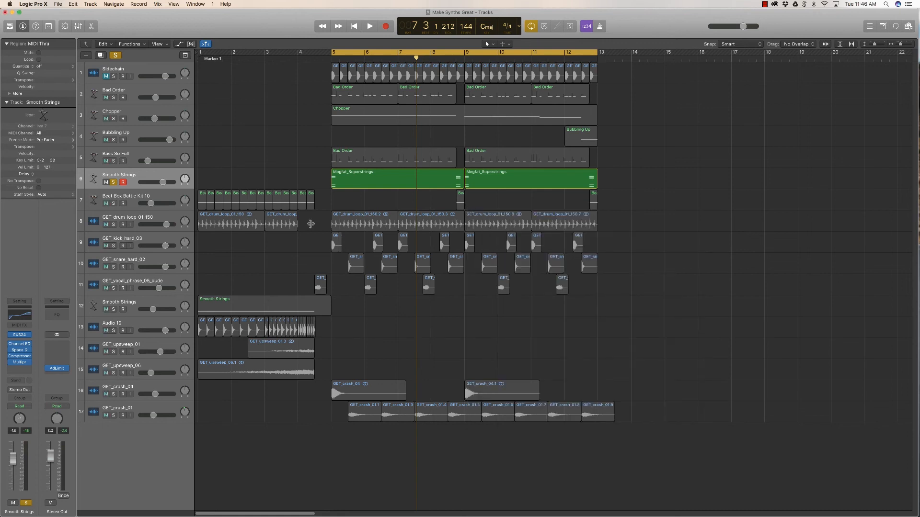
Switch the solo from Smooth Strings to Beat Box Battle Kit 10 and cycle only its short region just before bar 9
left_click(113, 182)
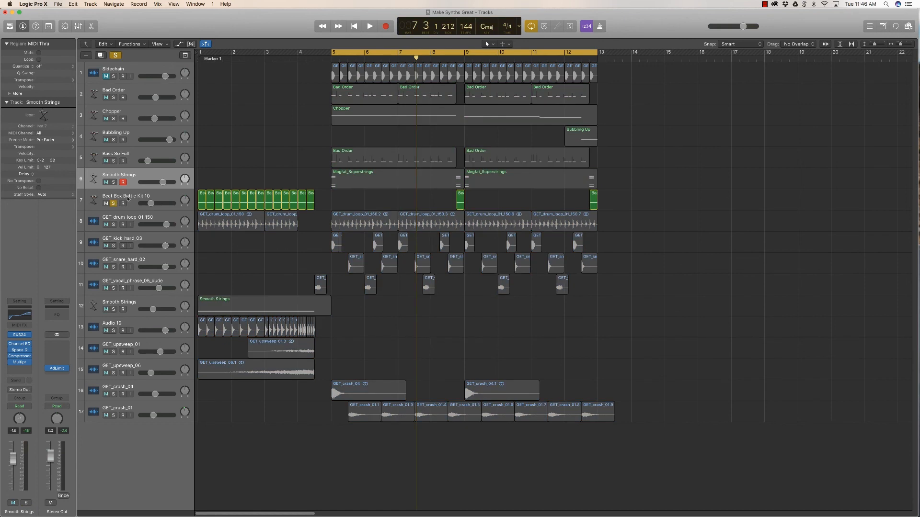
left_click(113, 204)
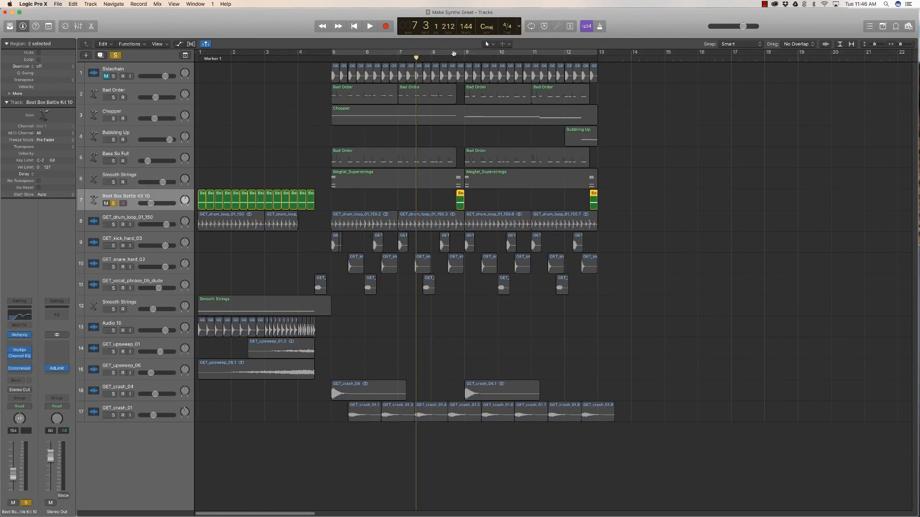
mouse_move(461, 53)
left_mouse_down()
mouse_move(449, 55)
mouse_move(457, 54)
left_mouse_up()
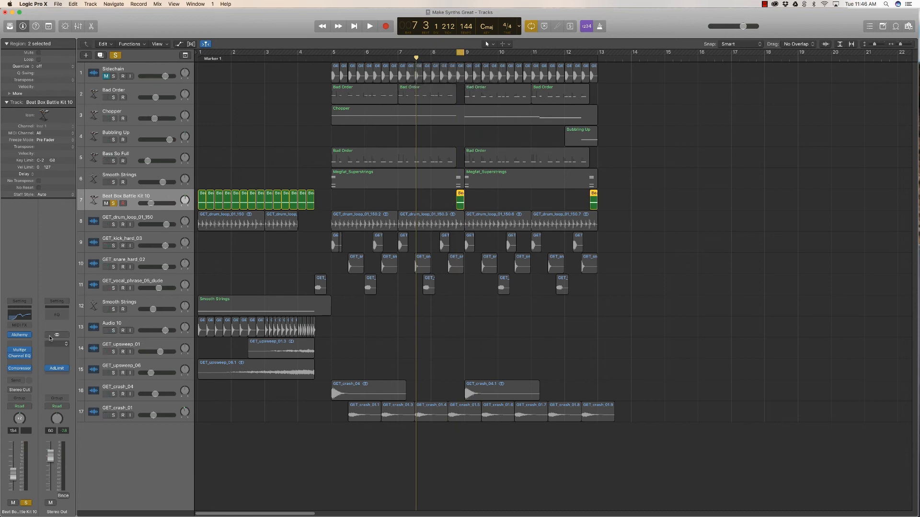
Bypass the Multipressor, Channel EQ and Compressor on Beat Box Battle Kit 10, and play the track dry
left_click(10, 350)
key("space")
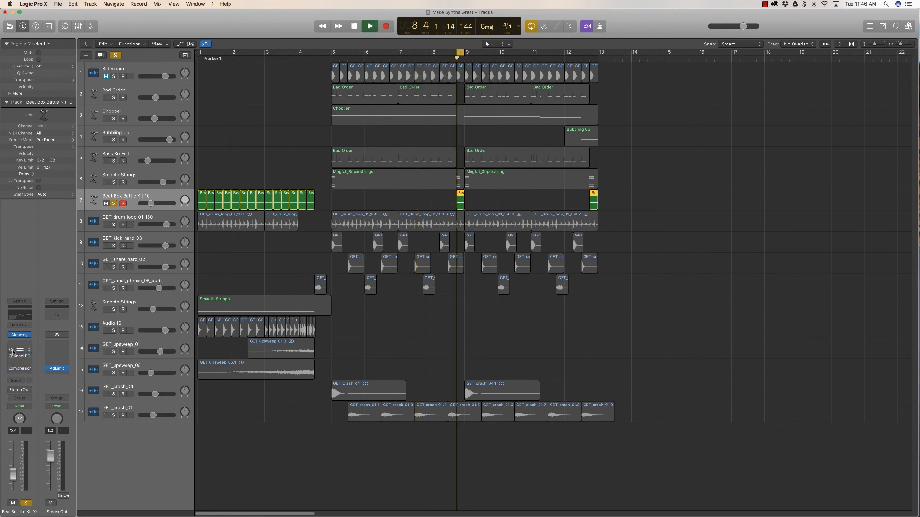
key("space")
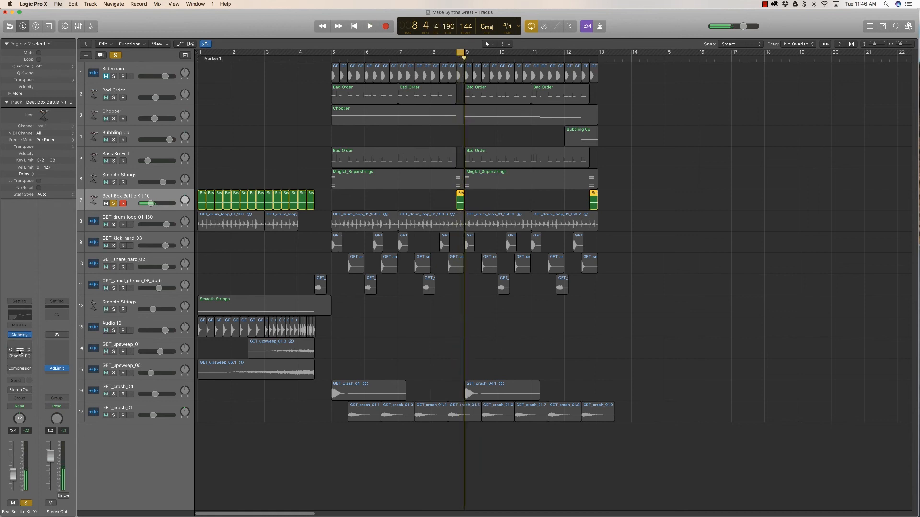
Enable and show the Multipressor on Beat Box Battle Kit 10, play the track through it, and close it
left_click(21, 352)
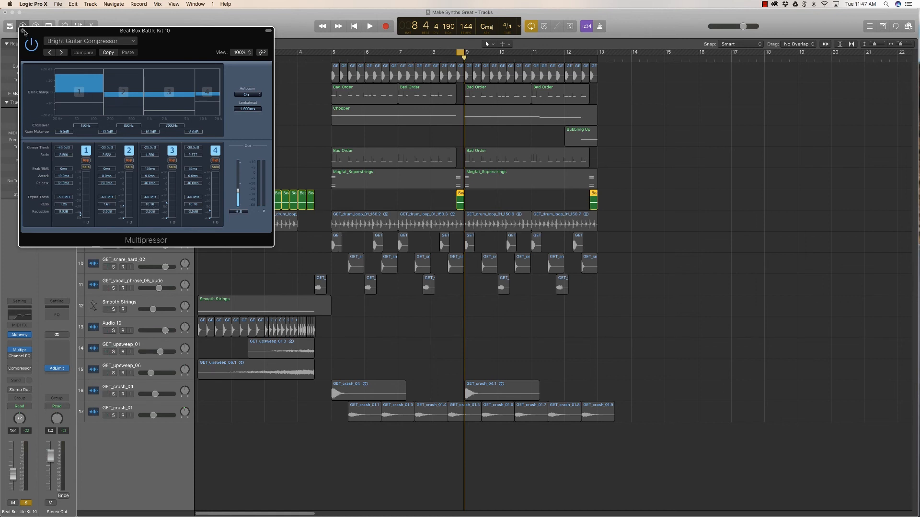
key("space")
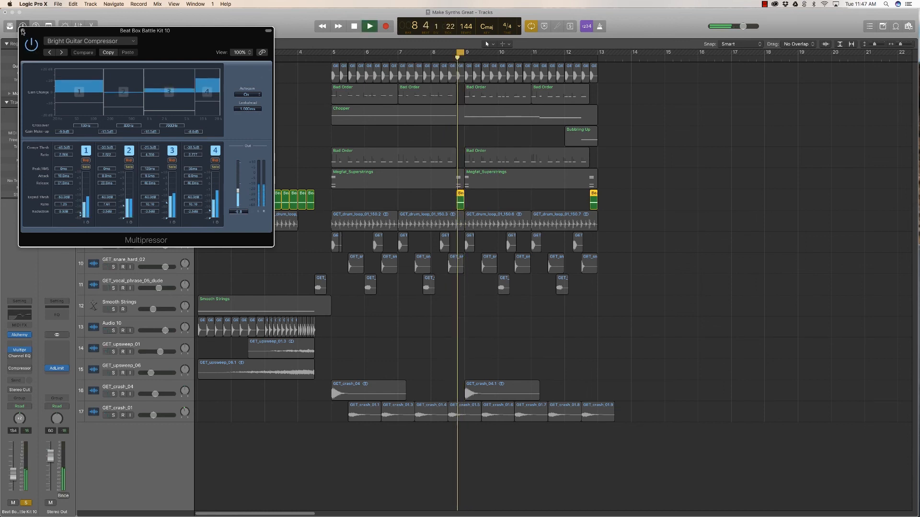
left_click(22, 31)
key("space")
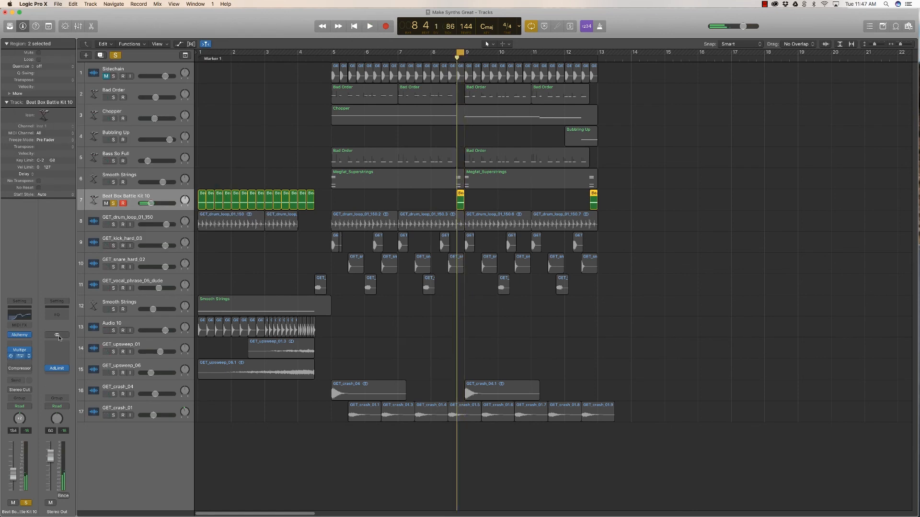
Enable the Channel EQ on Beat Box Battle Kit 10, shift its +3.5 dB boost to 870 Hz, and compare playback with the EQ off and on
left_click(19, 356)
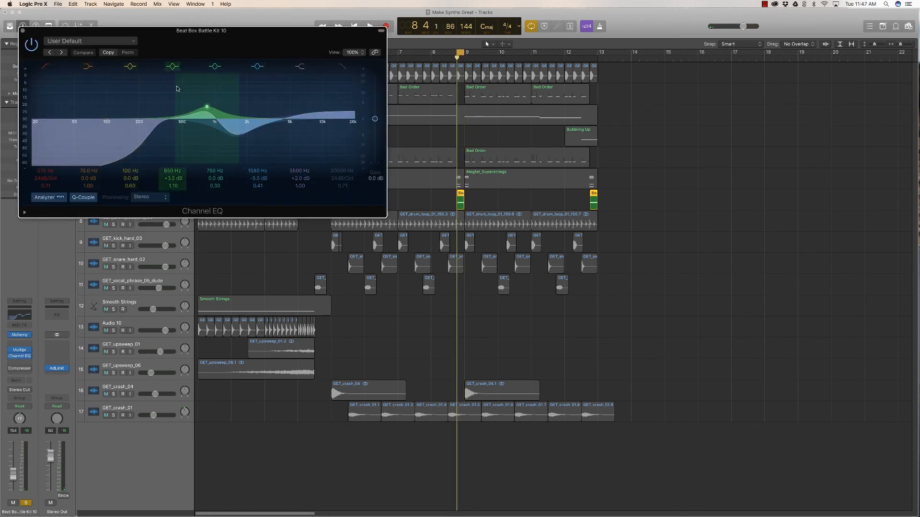
mouse_move(207, 106)
left_mouse_down()
mouse_move(206, 88)
mouse_move(208, 107)
left_mouse_up()
key("space")
left_click(32, 45)
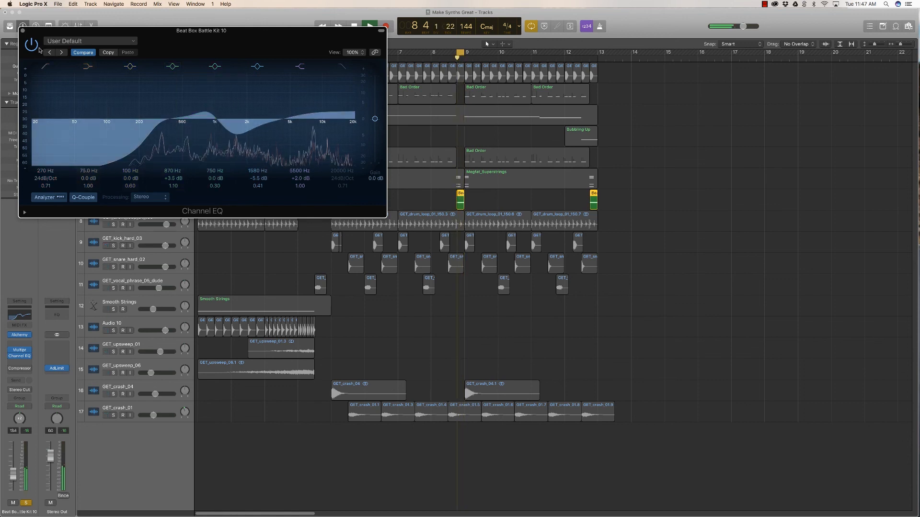
left_click(31, 45)
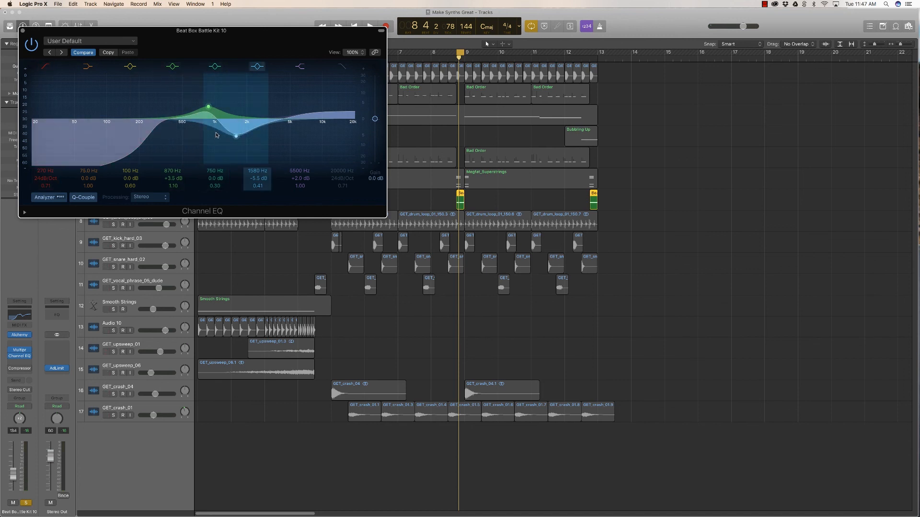
left_click(22, 30)
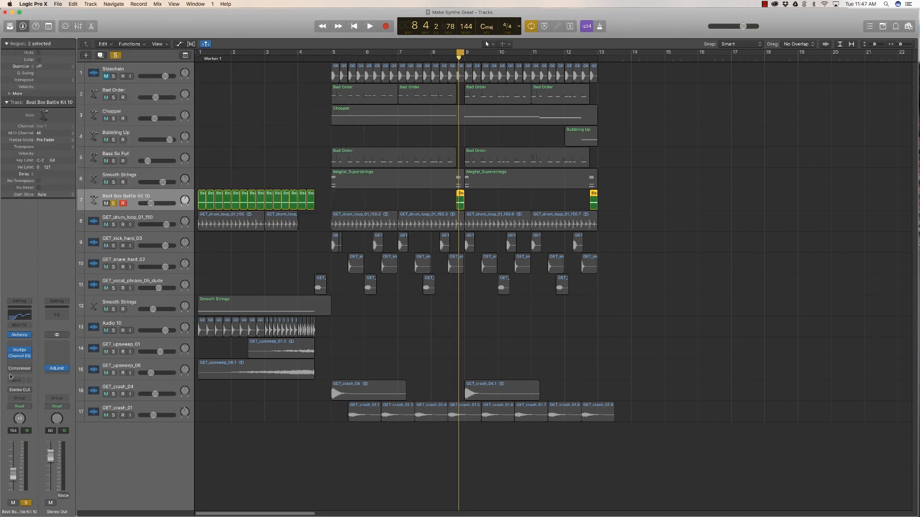
Enable the Compressor on Beat Box Battle Kit 10, set its side chain to Audio 5 - Sidechain during playback, and close it
left_click(19, 369)
key("space")
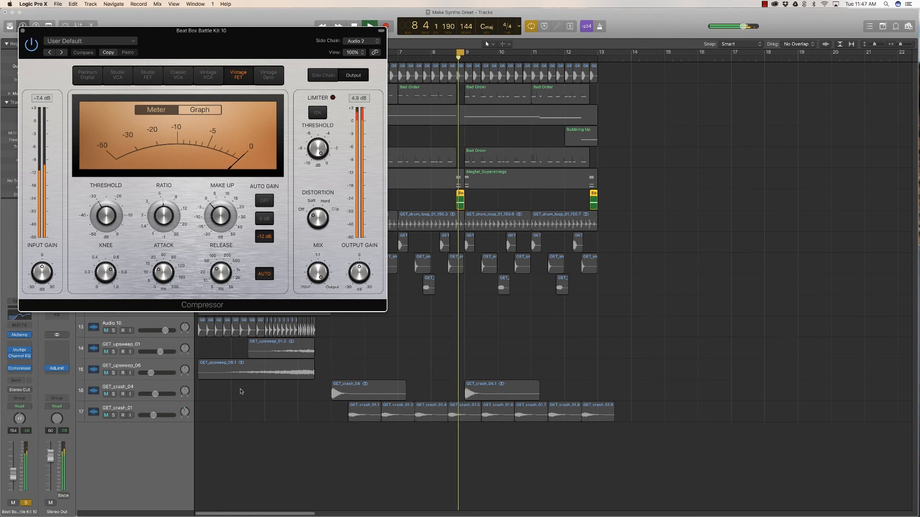
left_click(355, 42)
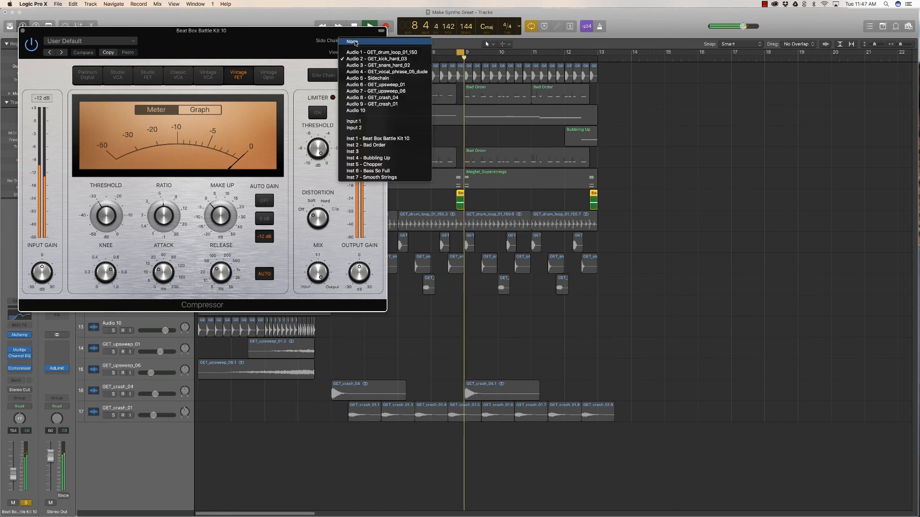
left_click(363, 78)
key("space")
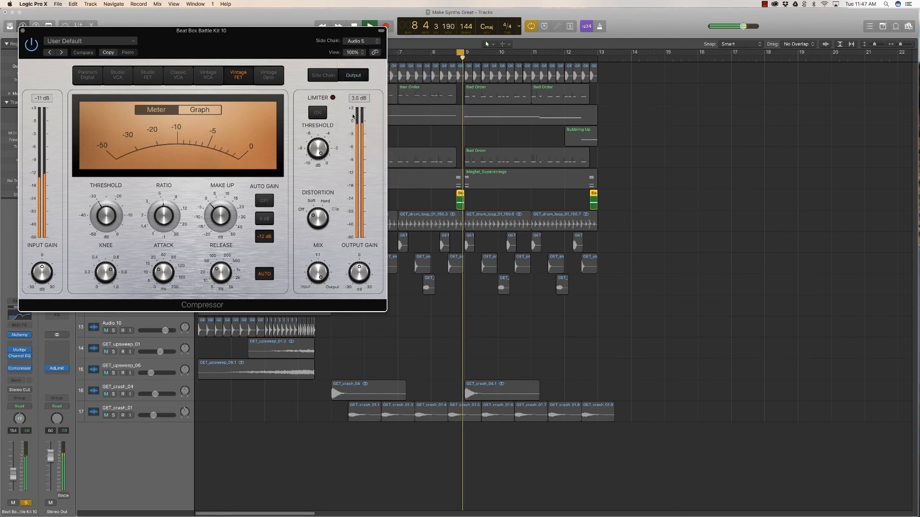
left_click_drag(214, 40, 536, 216)
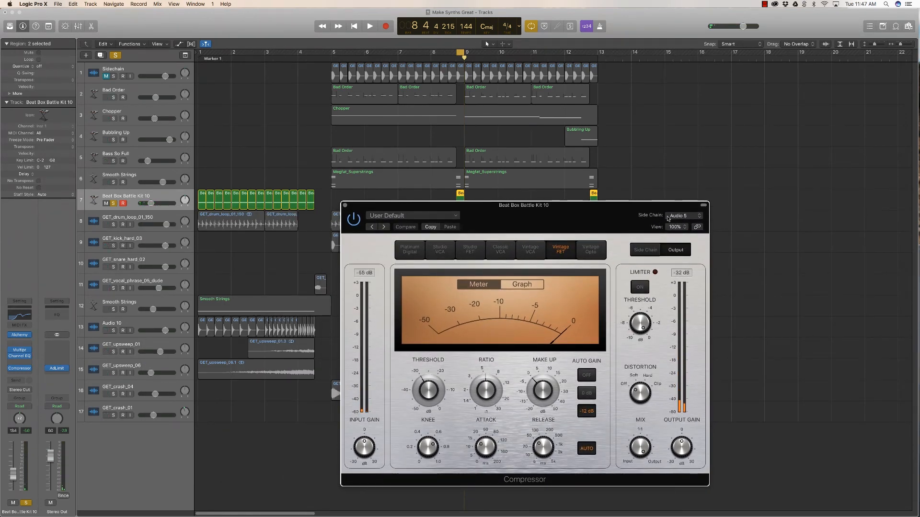
key("super+w")
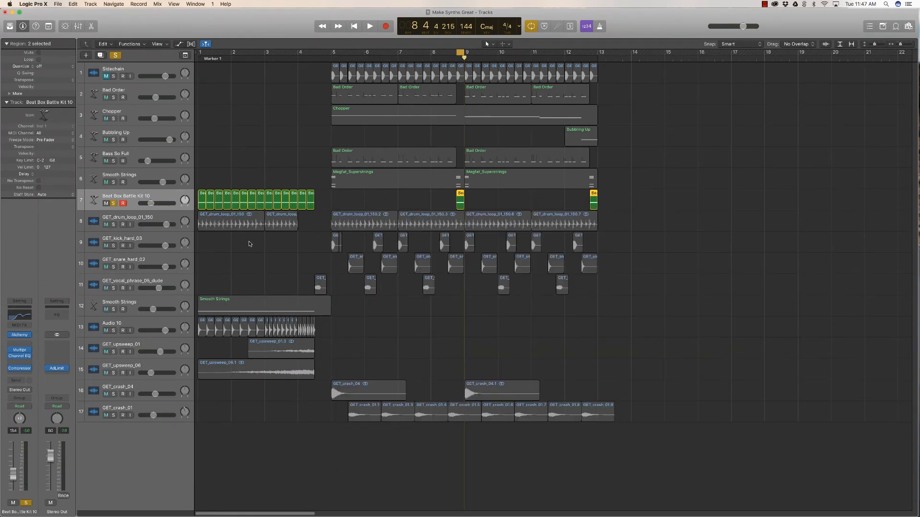
Set the cycle range to bars 5 to 13, remove the solo from Beat Box Battle Kit 10, and play the full mix
left_click_drag(334, 55, 599, 99)
left_click(113, 204)
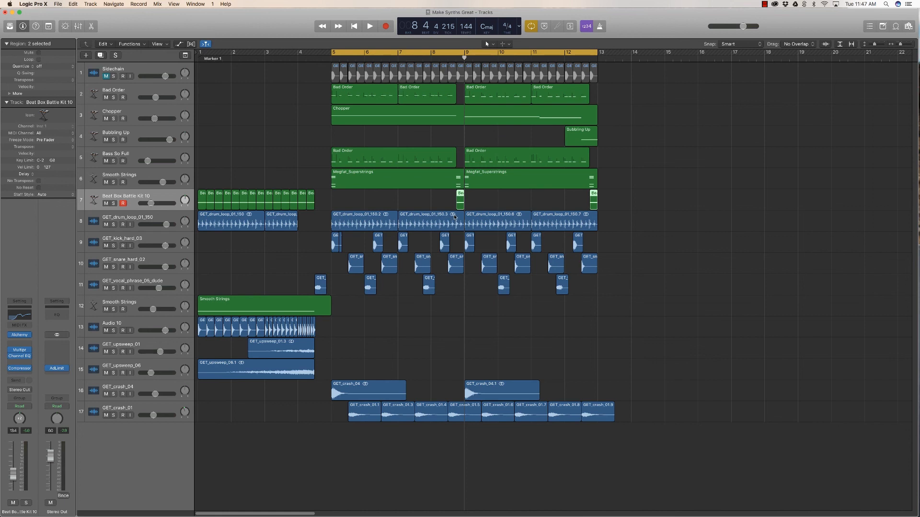
left_click(334, 372)
key("space")
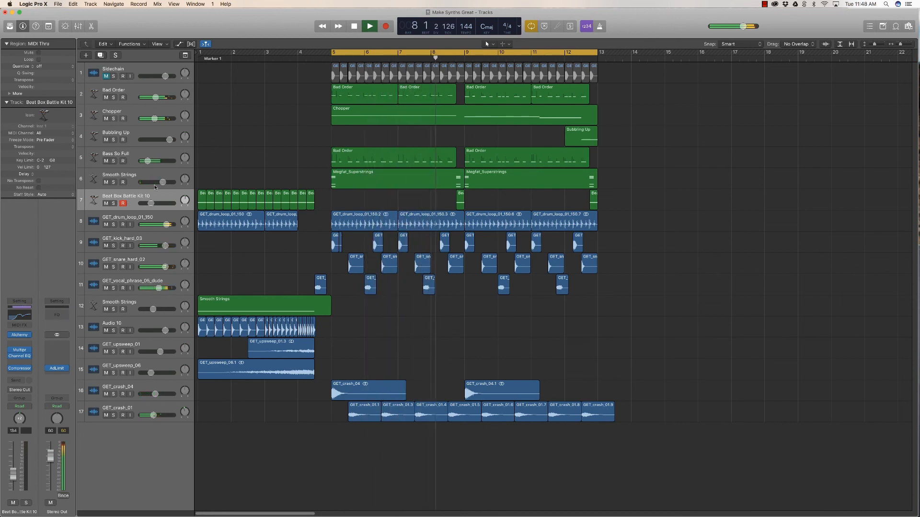
Mute and unmute Bass So Full once and Bad Order repeatedly to compare the mix without each, and stop playback
left_click(107, 161)
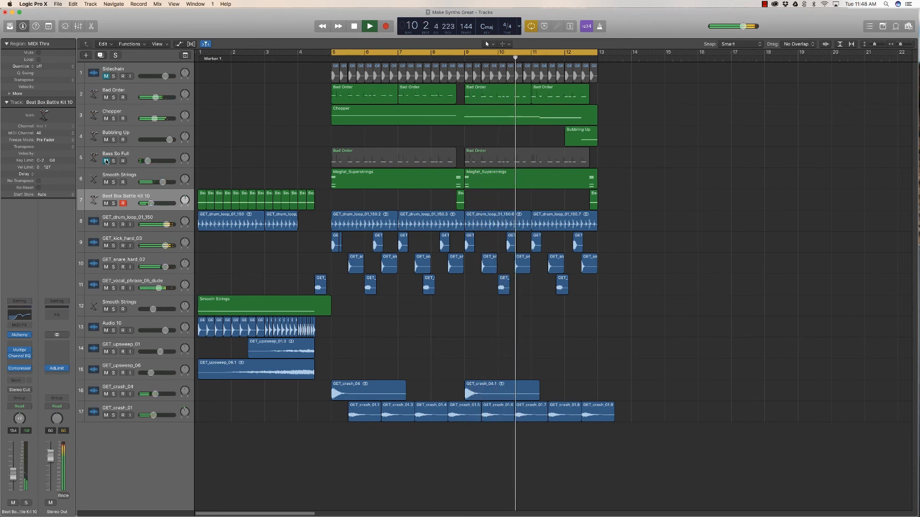
left_click(107, 161)
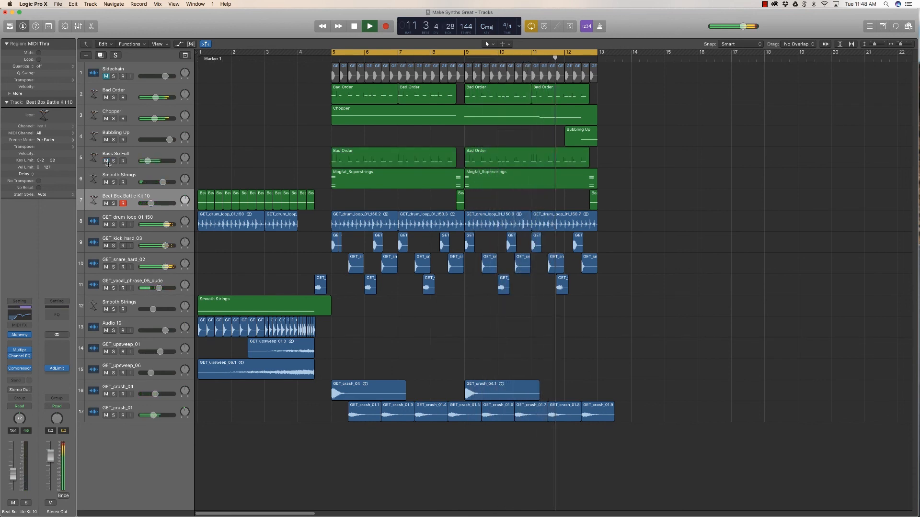
left_click(106, 98)
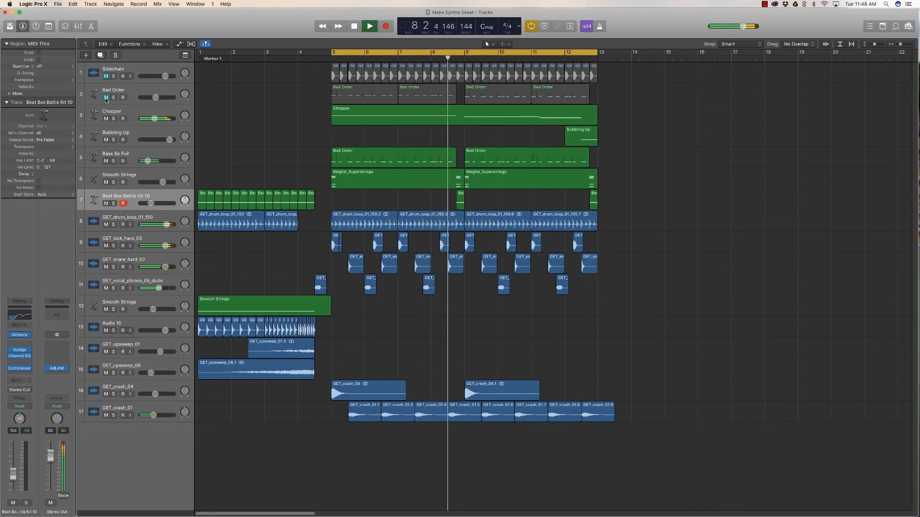
left_click(106, 97)
left_click(106, 98)
left_click(106, 97)
left_click(105, 97)
left_click(106, 97)
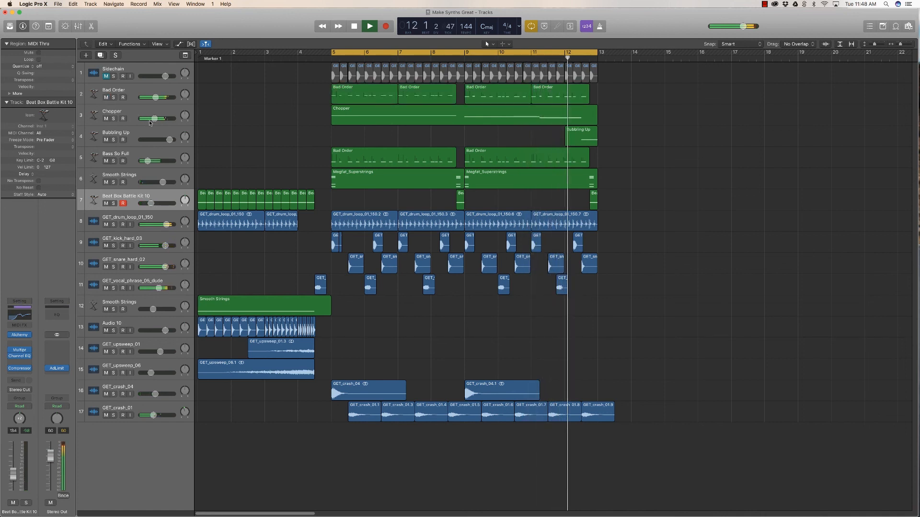
key("space")
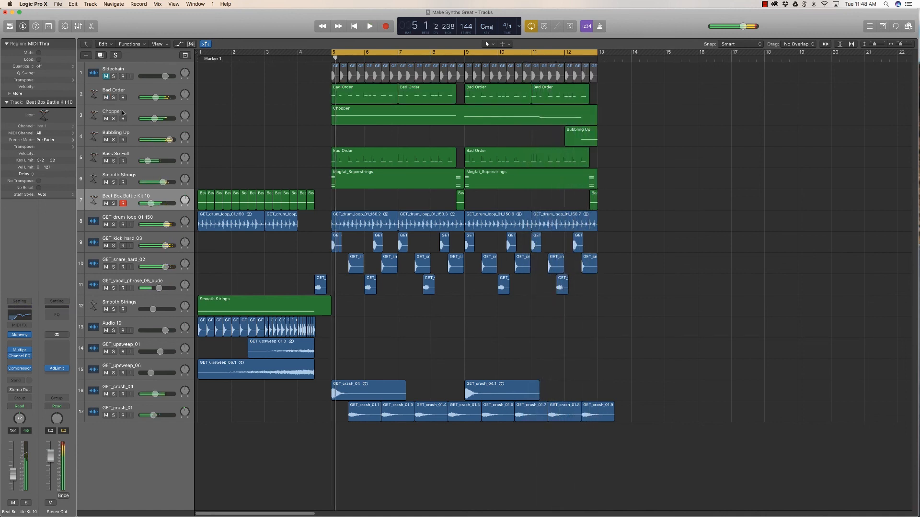